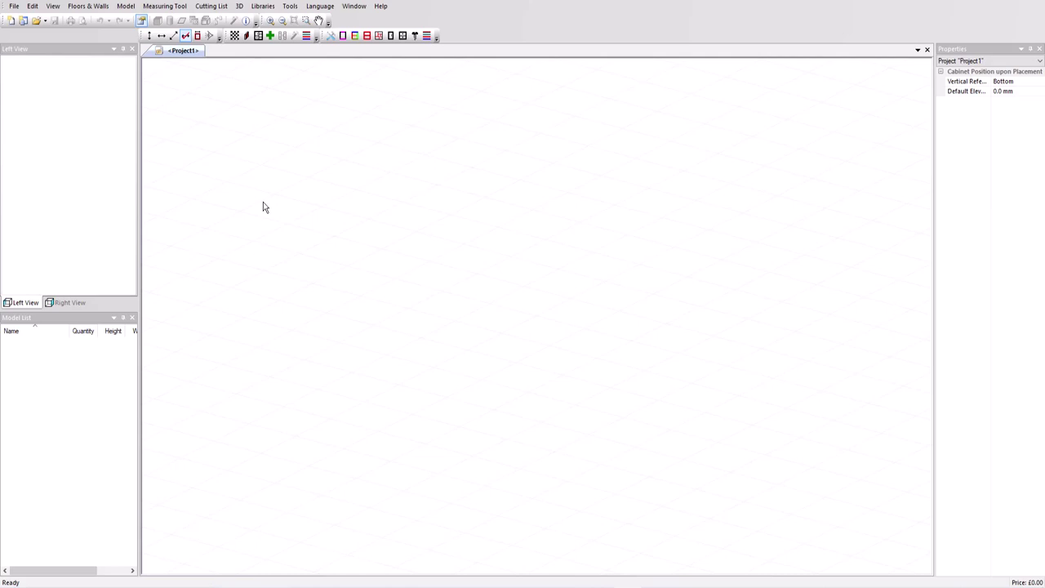
Add a new rectangular floor, accepting the 1300 mm width and 10.0 mm thickness.
{"action": "right_click", "coordinate": [261, 119]}
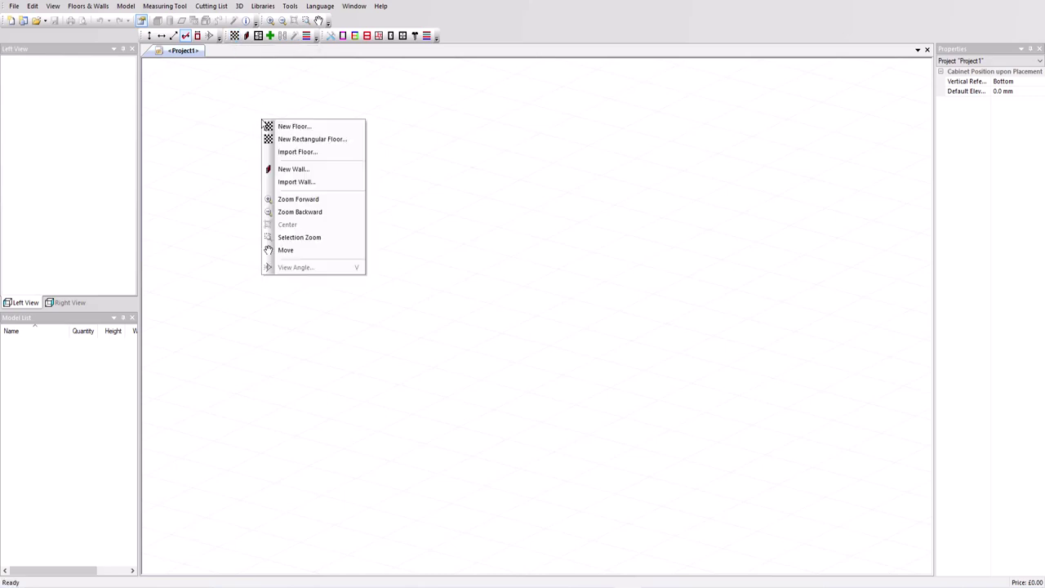
{"action": "left_click", "coordinate": [303, 139]}
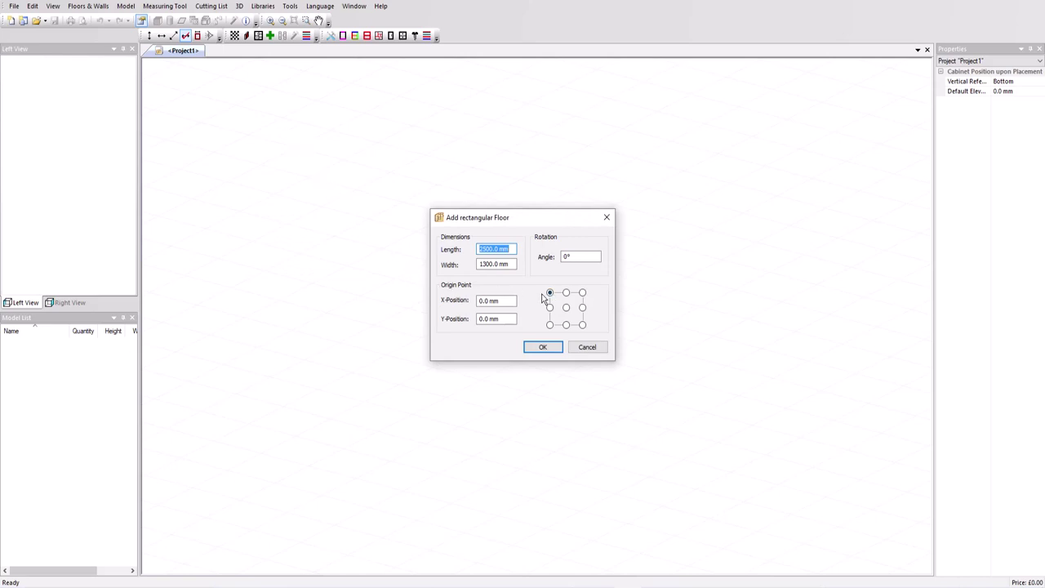
{"action": "left_click", "coordinate": [542, 347]}
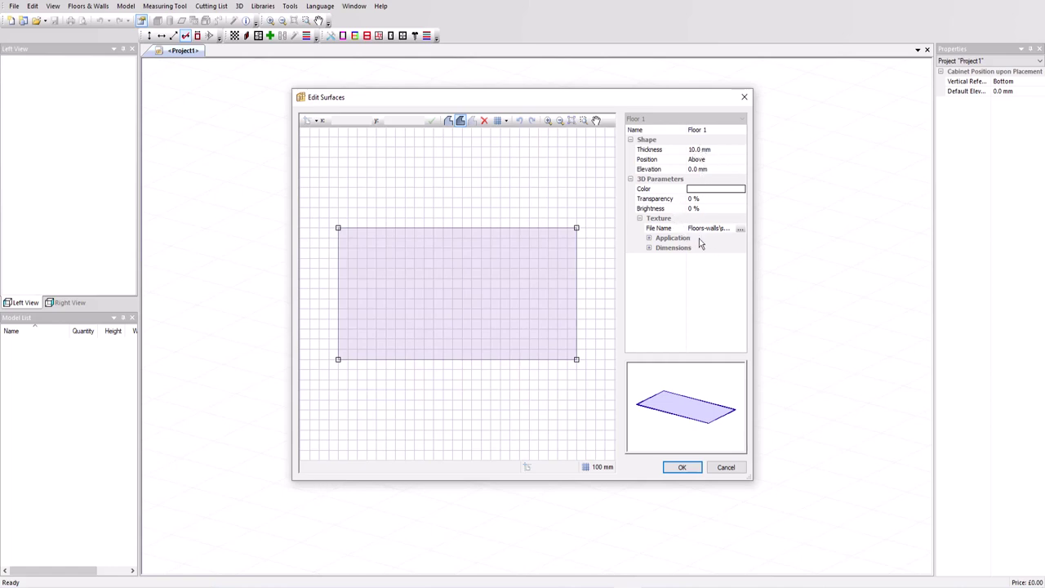
Apply the sand-stone-010.jpg texture to Floor 1 and show its Application and Dimensions settings.
{"action": "left_click", "coordinate": [745, 230]}
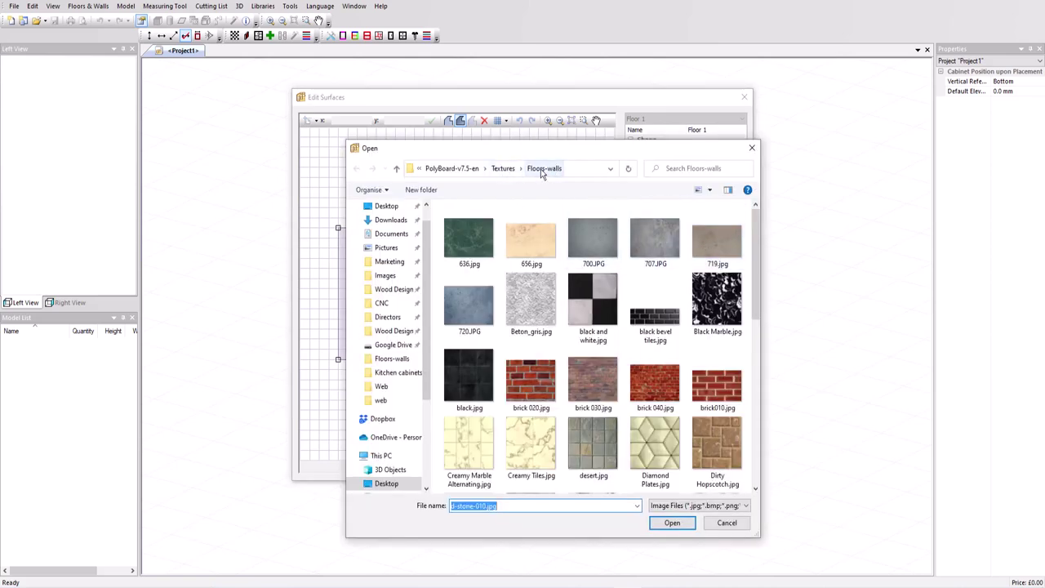
{"action": "scroll", "coordinate": [522, 392], "scroll_direction": "down", "scroll_amount": 10}
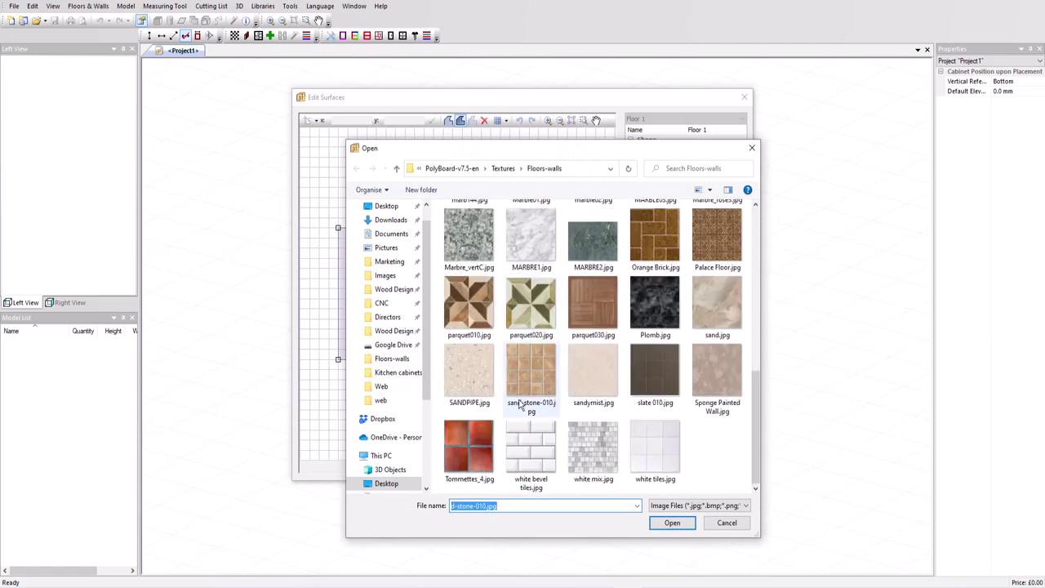
{"action": "left_click", "coordinate": [530, 373]}
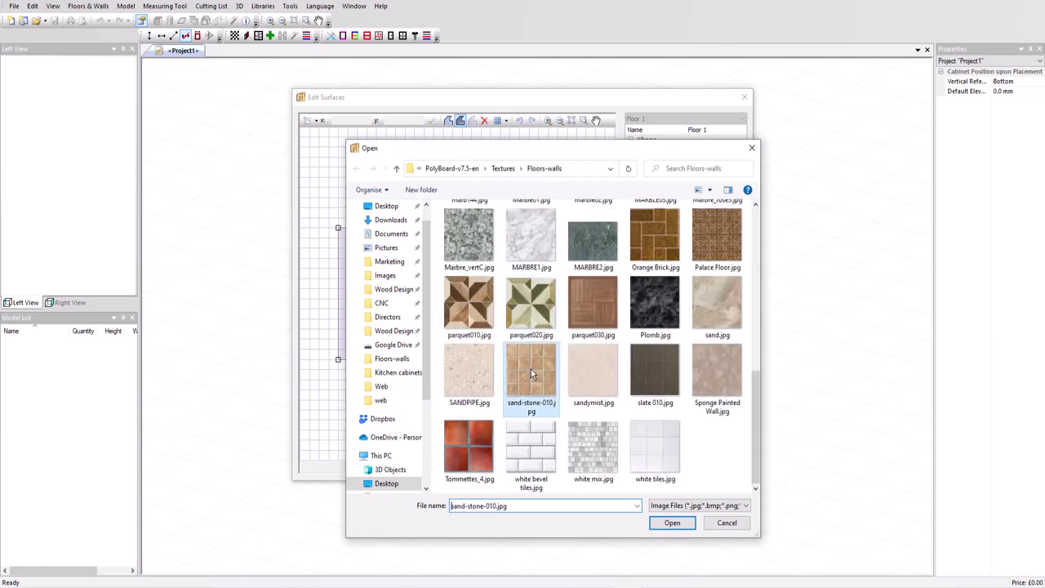
{"action": "left_click", "coordinate": [665, 525]}
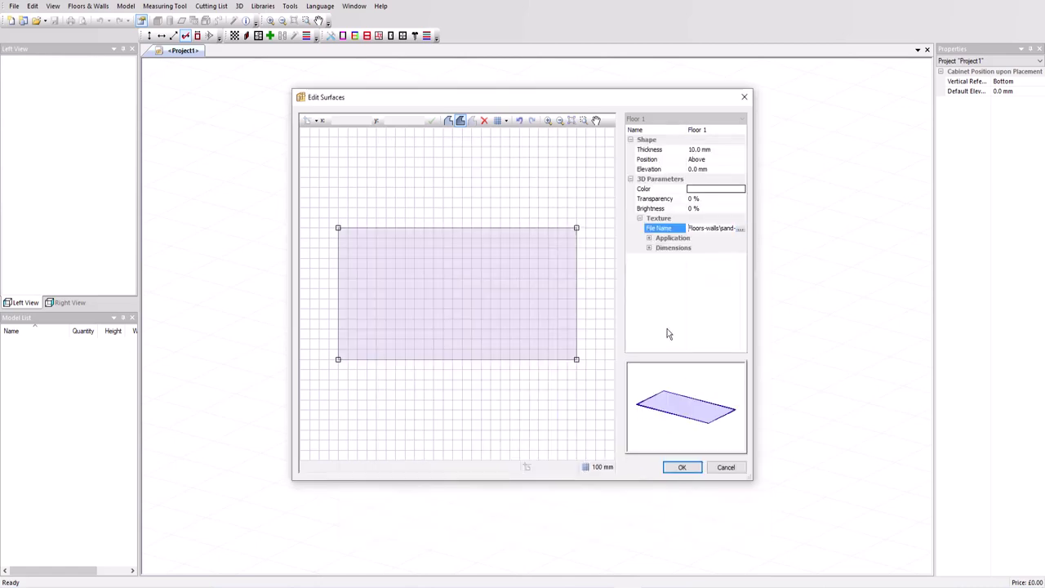
{"action": "left_click", "coordinate": [649, 238]}
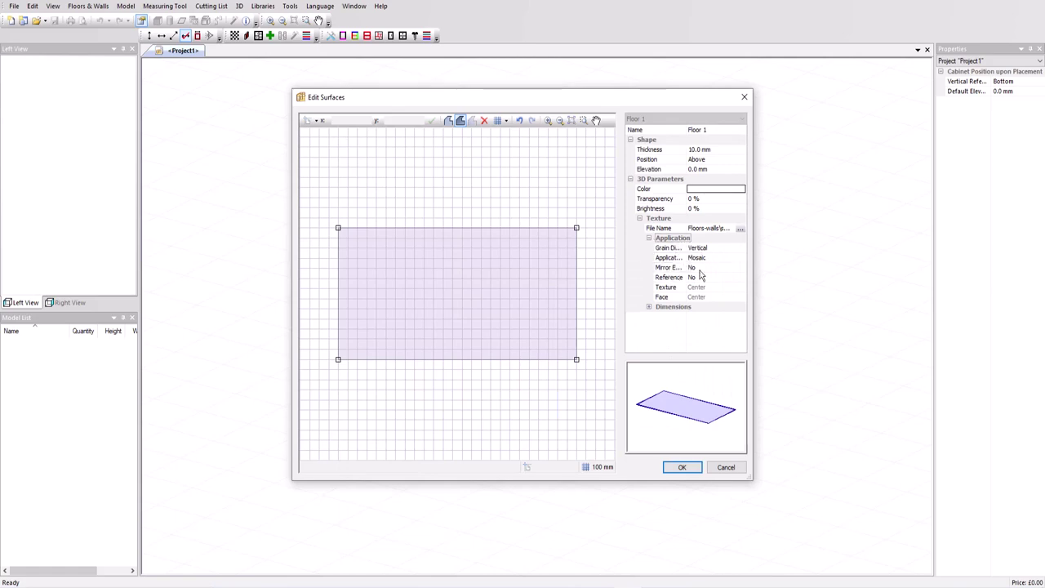
{"action": "left_click", "coordinate": [649, 307]}
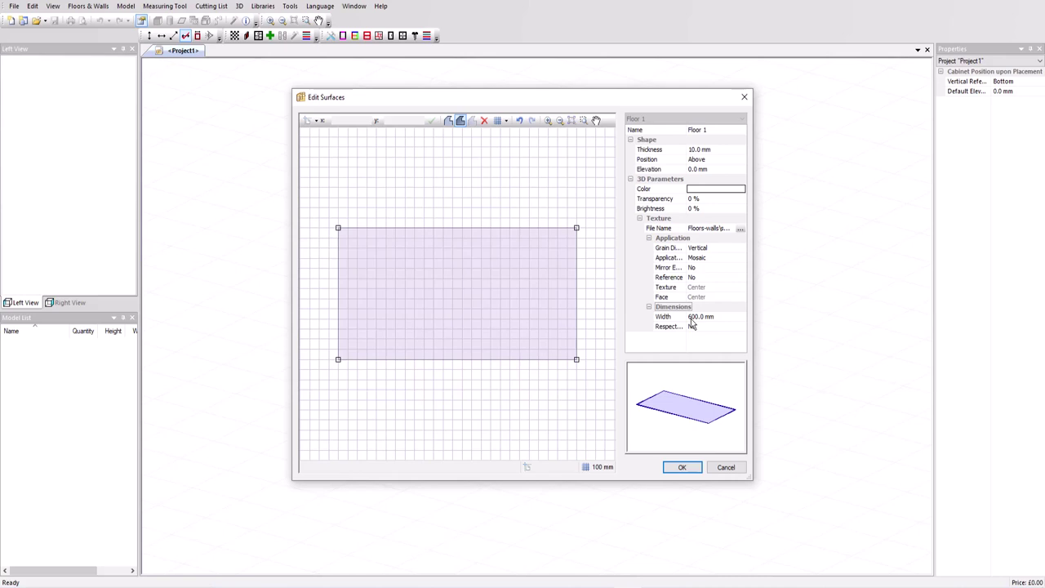
Close the surface editor to place Floor 1, then zoom and pan to centre the slab.
{"action": "left_click", "coordinate": [684, 467]}
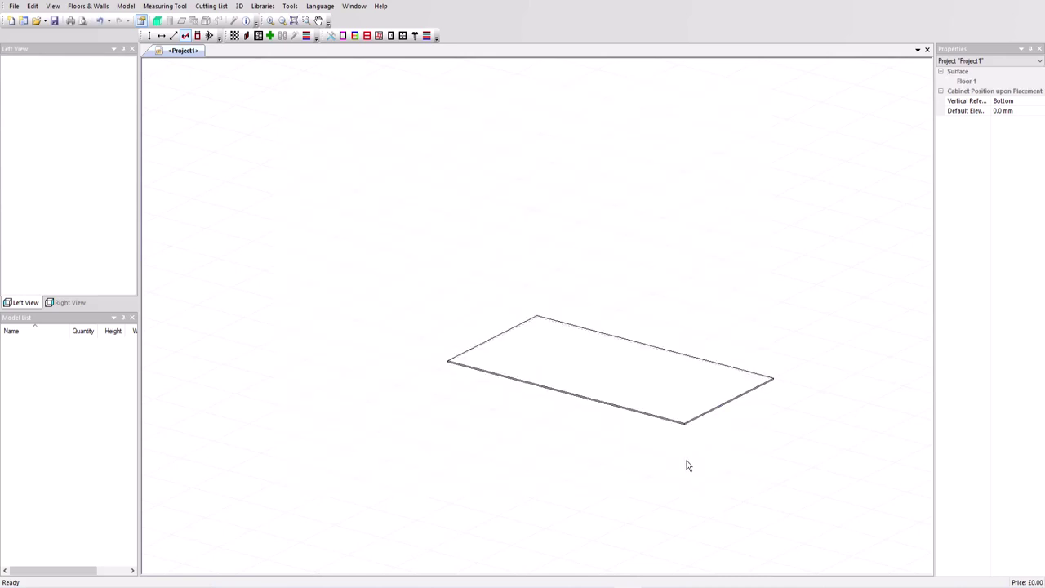
{"action": "scroll", "coordinate": [686, 465], "scroll_direction": "up", "scroll_amount": 2}
{"action": "middle_click_drag", "start_coordinate": [686, 464], "coordinate": [611, 406]}
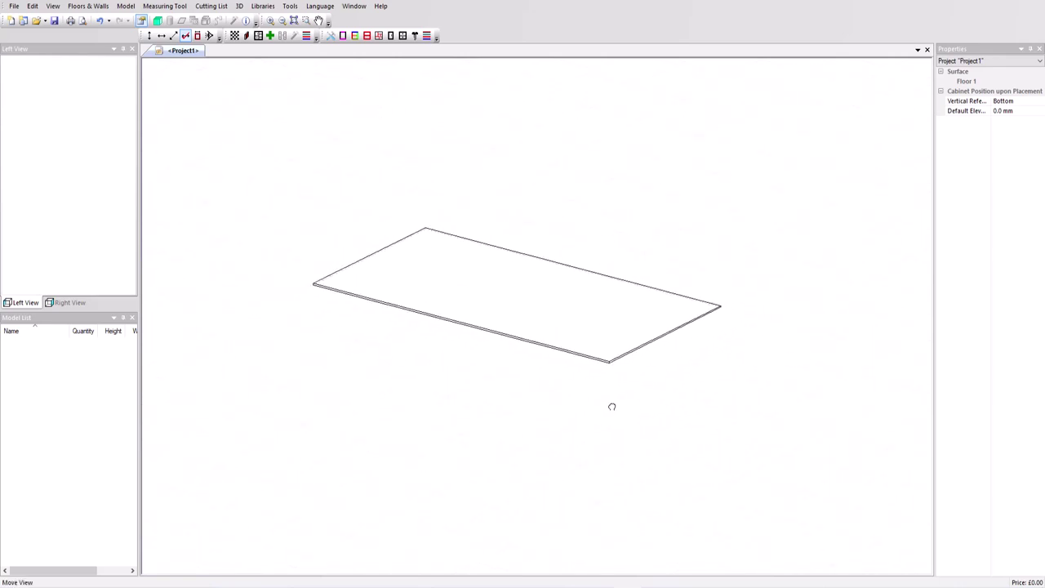
{"action": "right_click", "coordinate": [520, 406]}
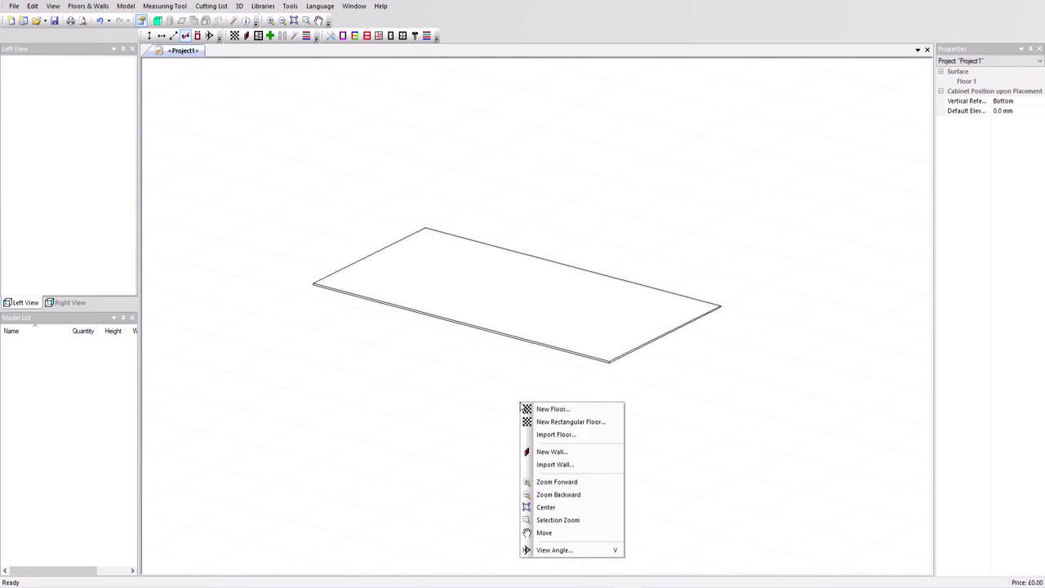
{"action": "left_click", "coordinate": [540, 530]}
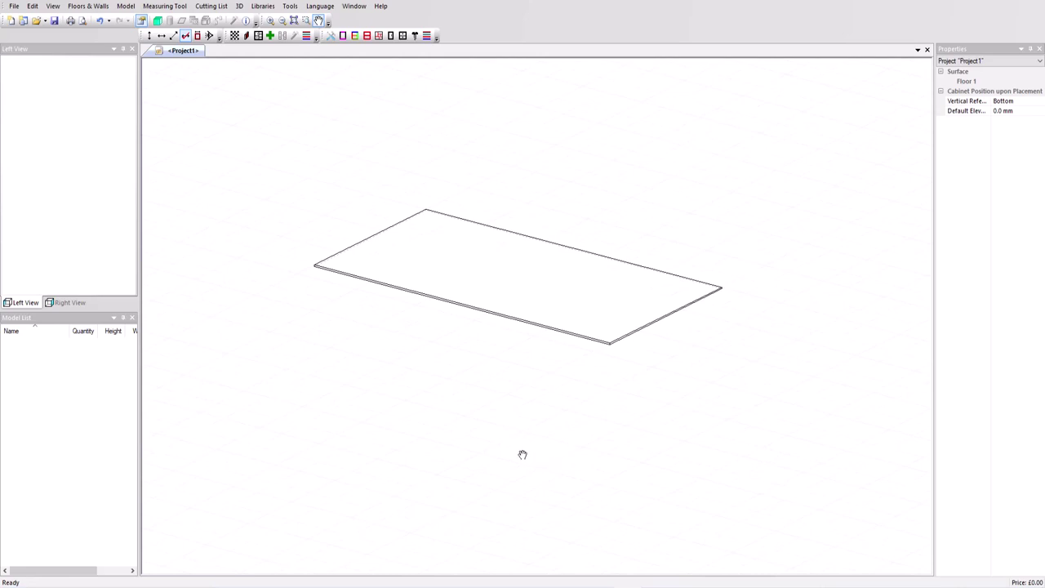
{"action": "mouse_move", "coordinate": [523, 455]}
{"action": "left_mouse_down"}
{"action": "mouse_move", "coordinate": [550, 370]}
{"action": "mouse_move", "coordinate": [537, 444]}
{"action": "left_mouse_up"}
{"action": "right_click", "coordinate": [537, 391]}
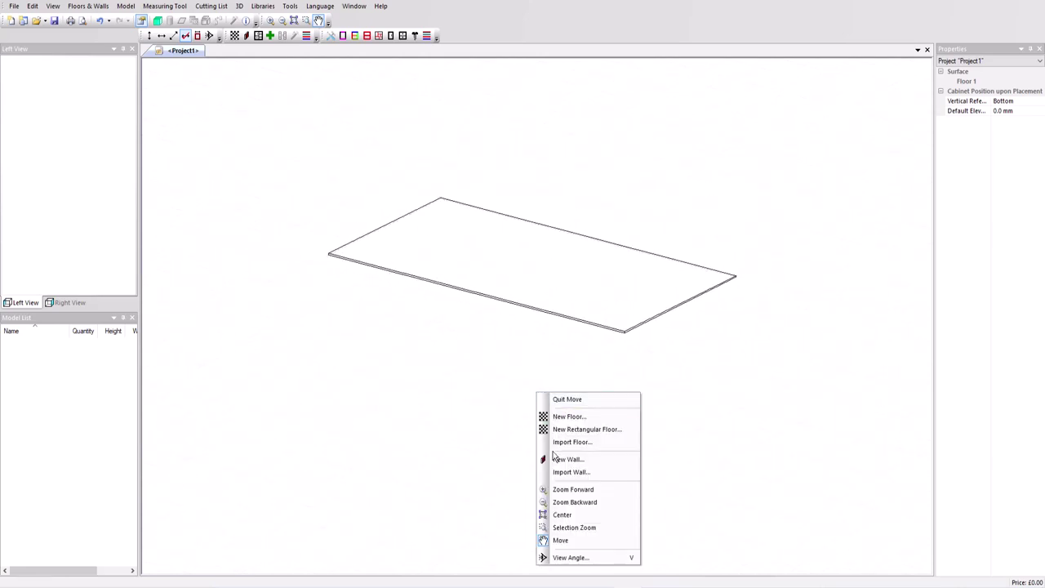
{"action": "left_click", "coordinate": [562, 545]}
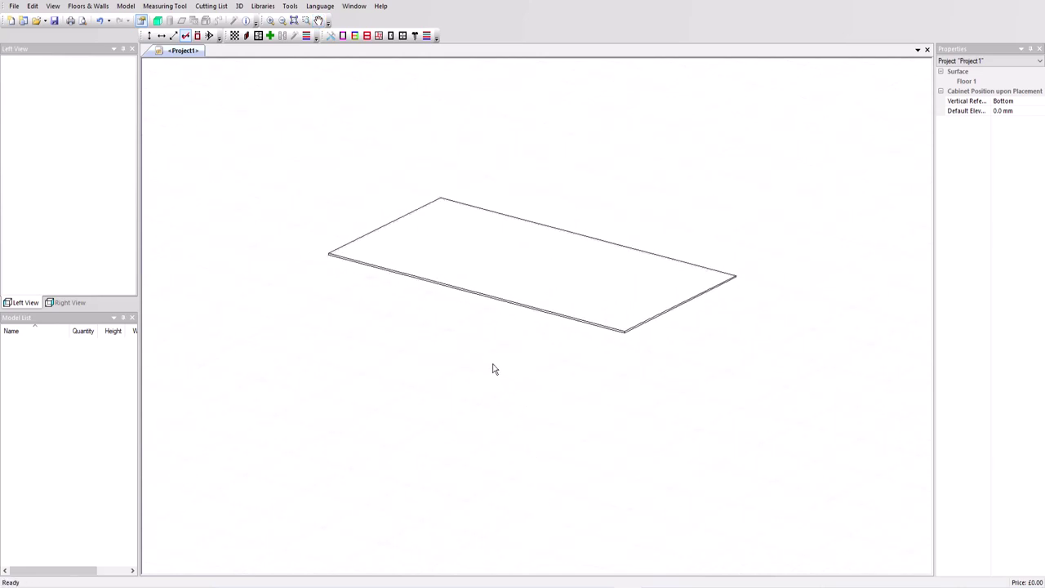
Start a new wall 100 mm thick with the sandymist.jpg texture.
{"action": "left_click", "coordinate": [247, 38]}
{"action": "left_click", "coordinate": [682, 151]}
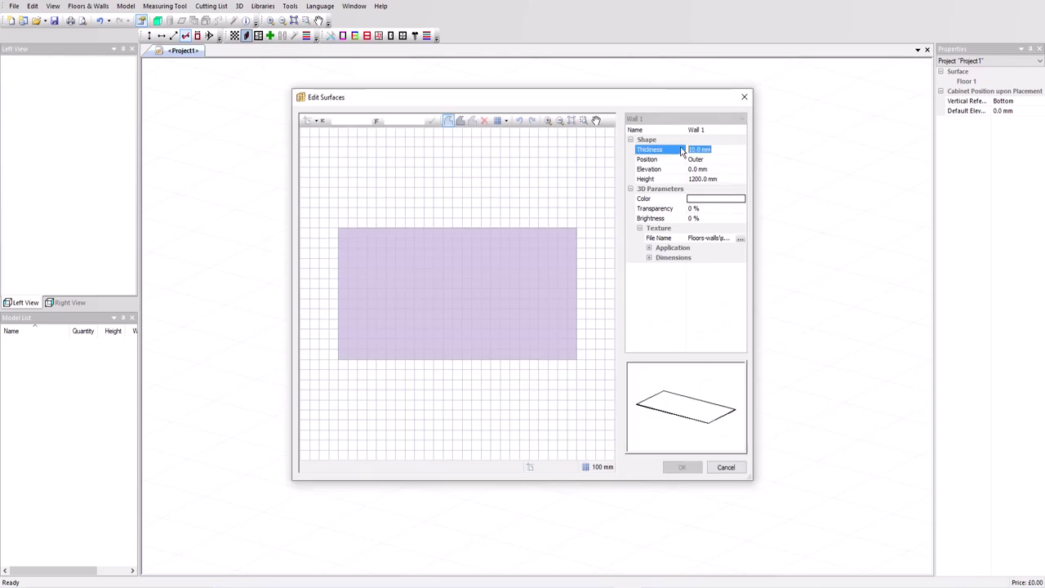
{"action": "type", "text": "100"}
{"action": "left_click", "coordinate": [739, 240]}
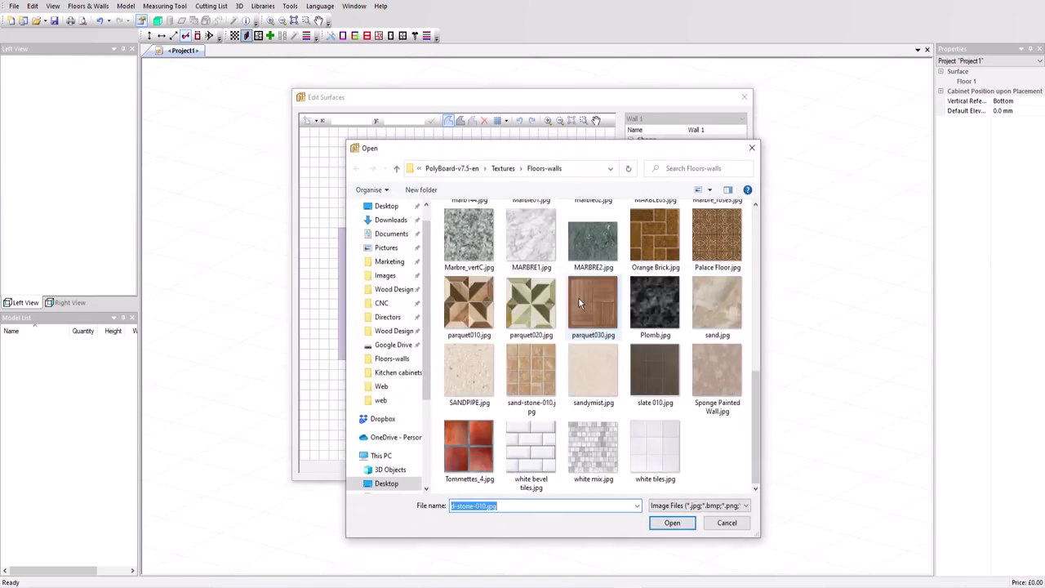
{"action": "left_click", "coordinate": [597, 379]}
{"action": "left_click", "coordinate": [668, 525]}
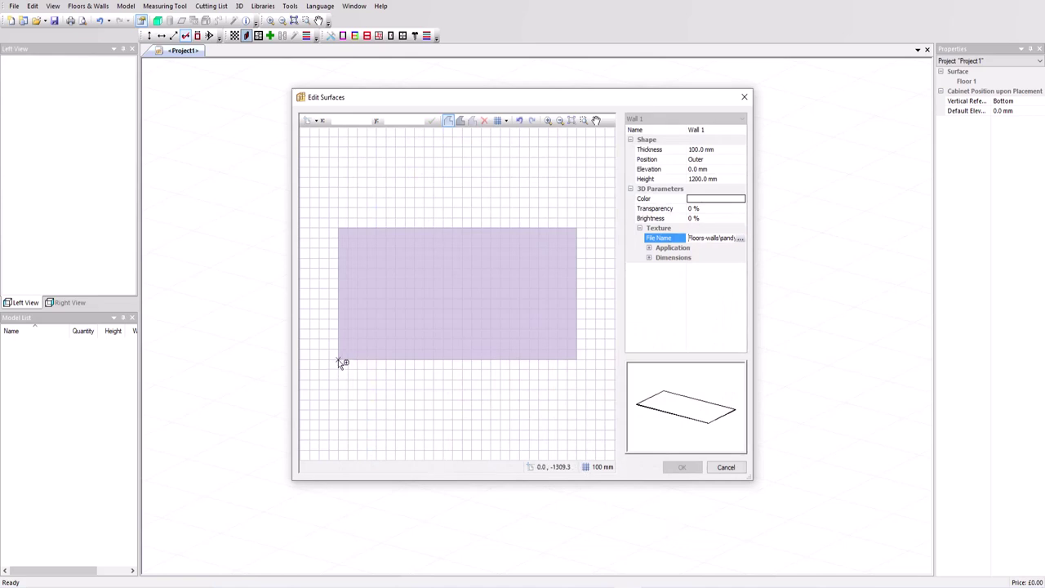
Draw the wall up the floor's left edge, across the back, and 800 mm down the right.
{"action": "left_click", "coordinate": [341, 360]}
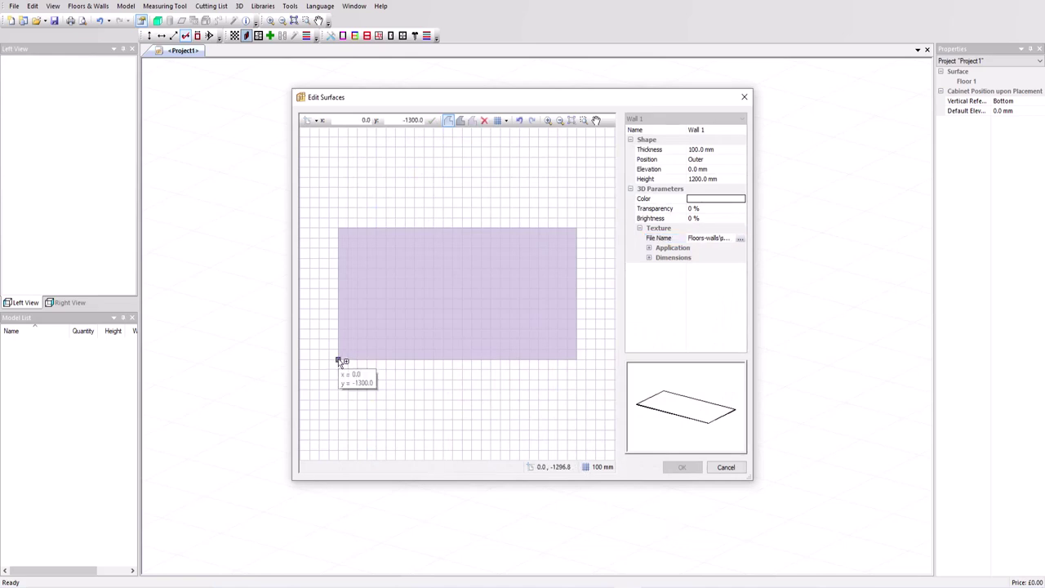
{"action": "left_click", "coordinate": [338, 227]}
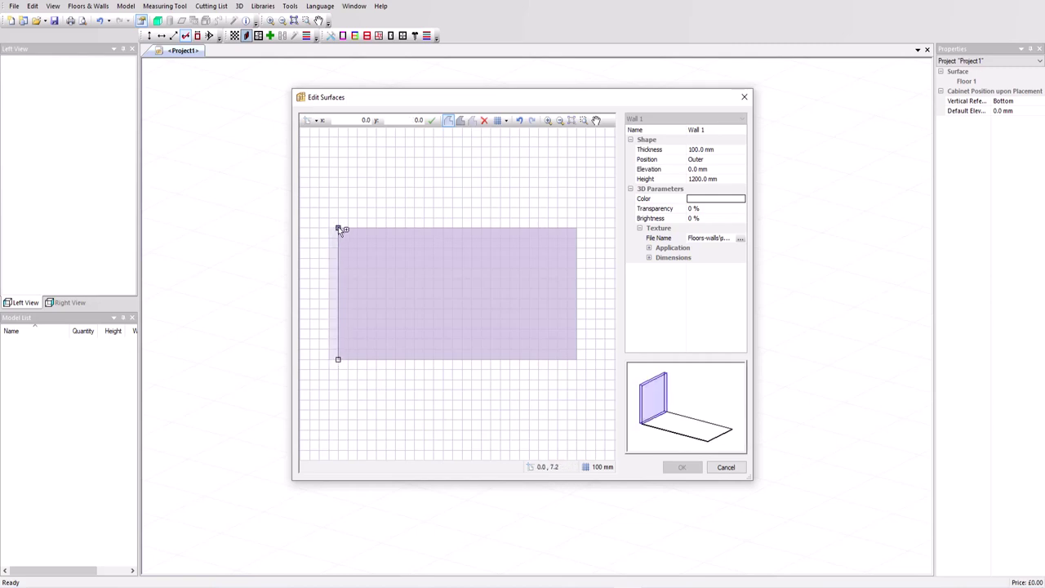
{"action": "left_click", "coordinate": [576, 228]}
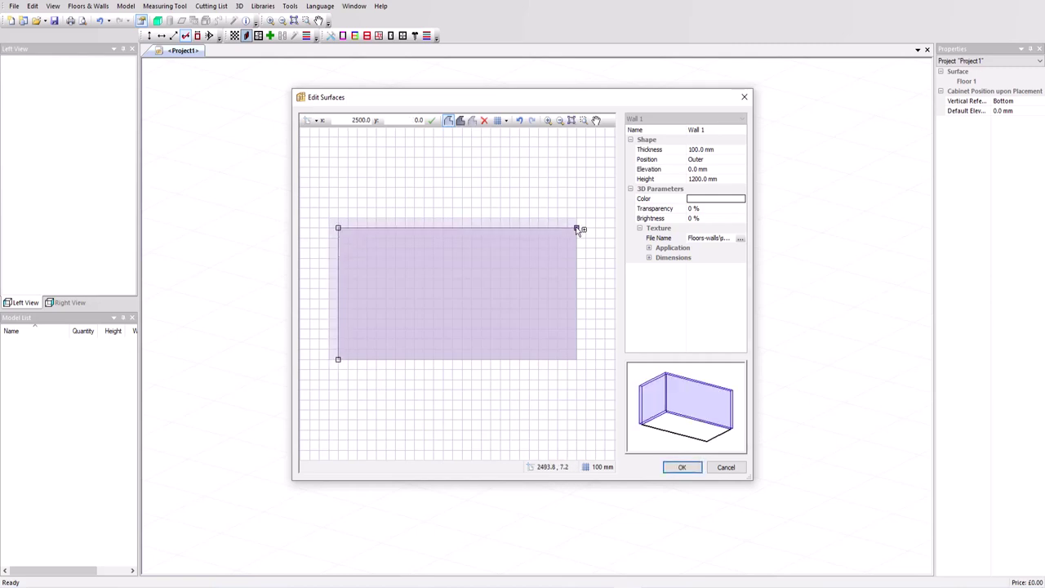
{"action": "left_click", "coordinate": [577, 311]}
{"action": "left_click", "coordinate": [577, 309]}
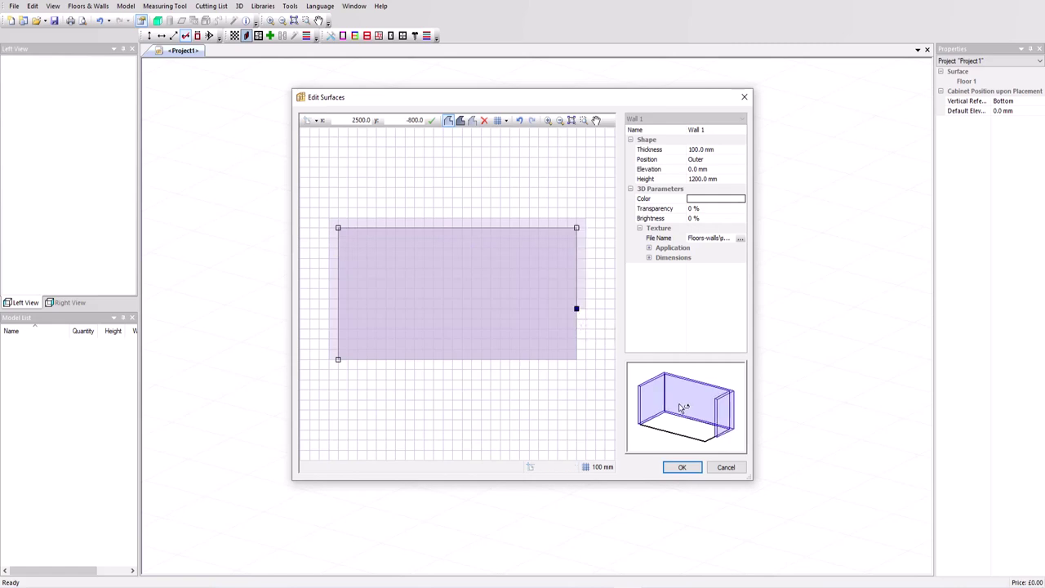
{"action": "left_click_drag", "start_coordinate": [679, 425], "coordinate": [680, 402]}
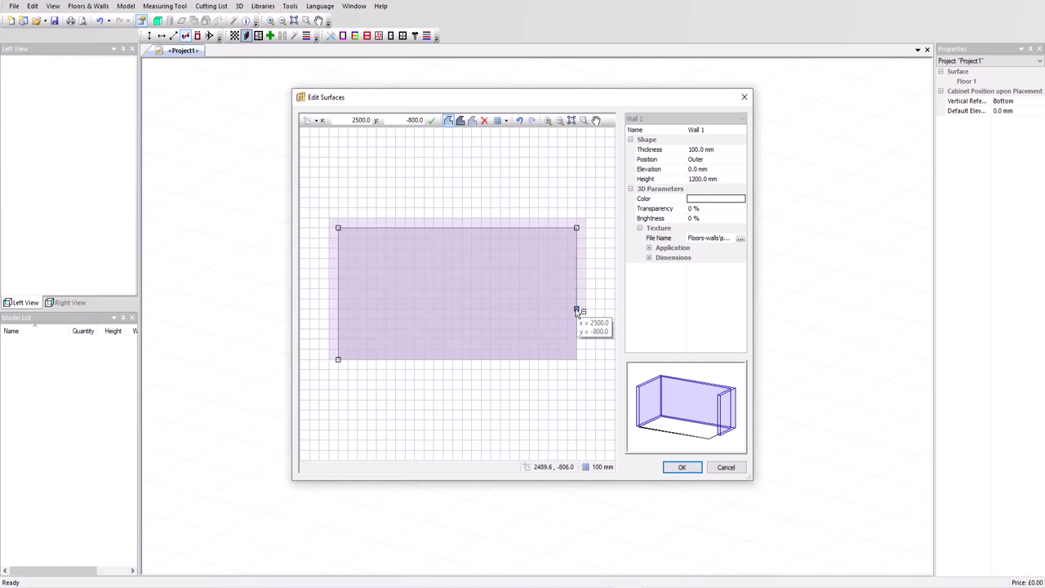
Shorten the right return wall to 650 mm using relative-angle point entry.
{"action": "left_click", "coordinate": [577, 310]}
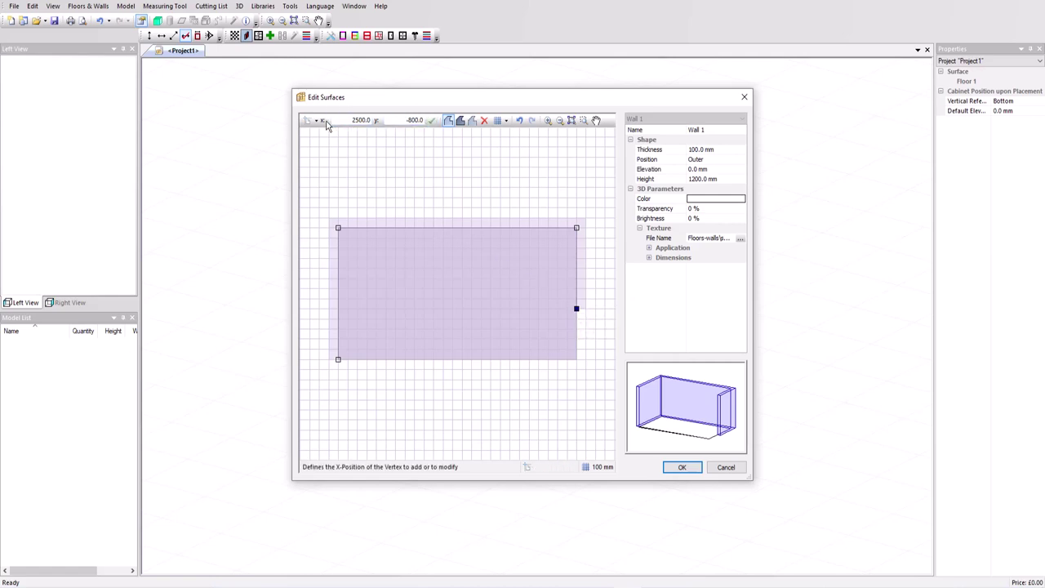
{"action": "left_click", "coordinate": [316, 121]}
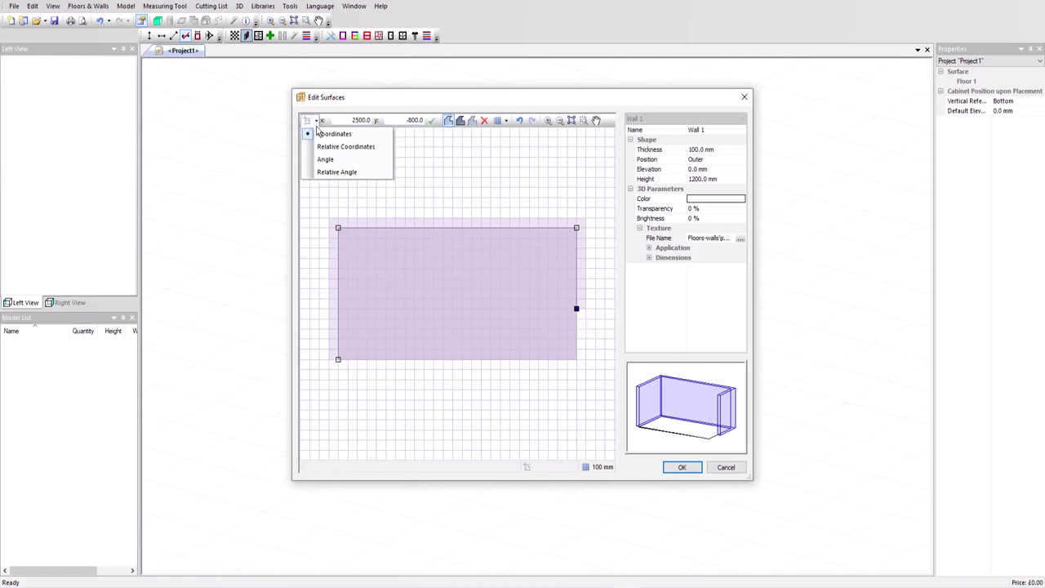
{"action": "left_click", "coordinate": [336, 172]}
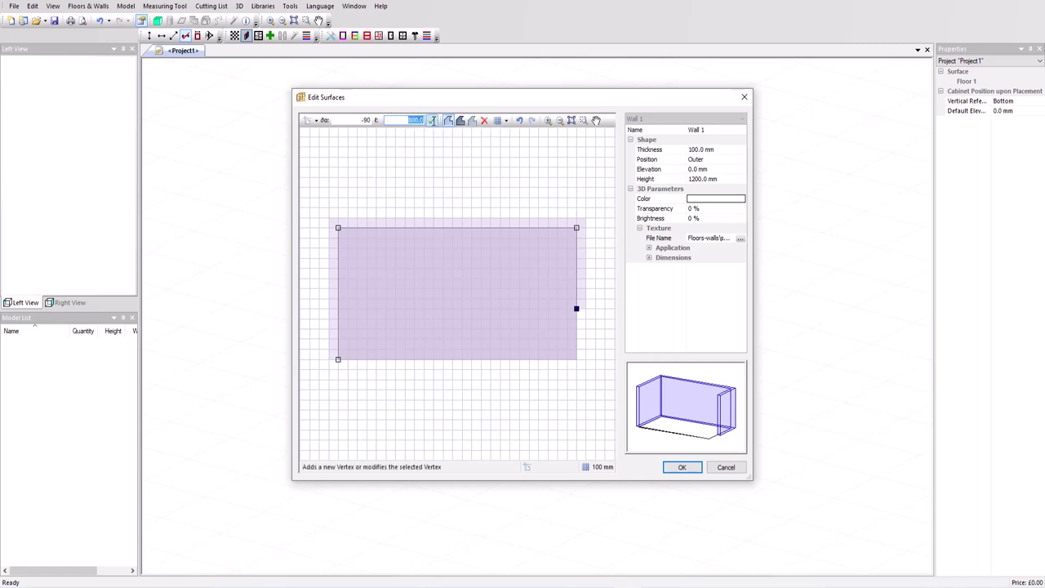
{"action": "key", "text": "BackSpace"}
{"action": "left_click", "coordinate": [432, 121]}
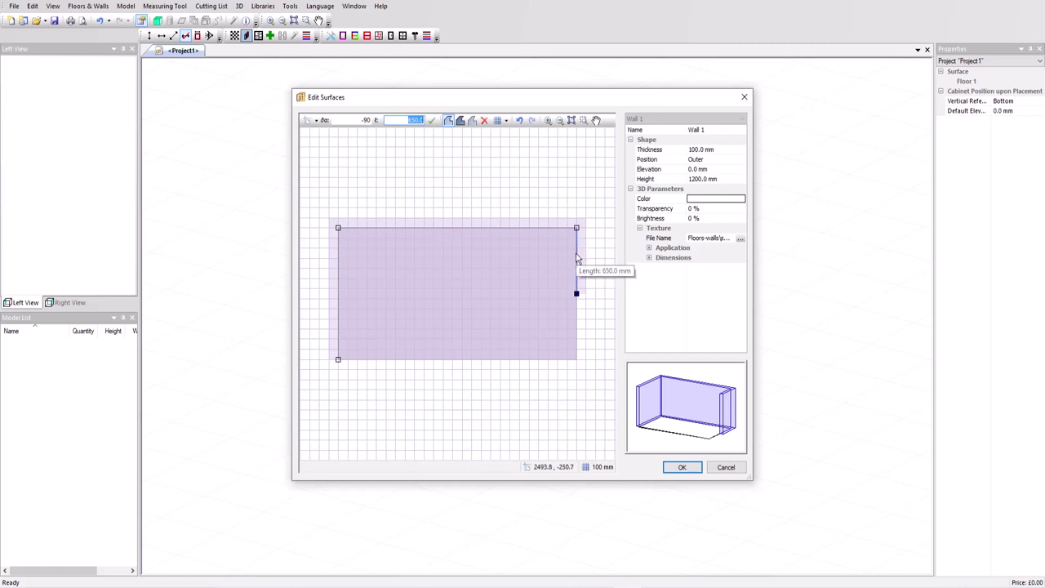
Set Wall 1's height to 2500 mm and close the surface editor.
{"action": "left_click", "coordinate": [675, 179]}
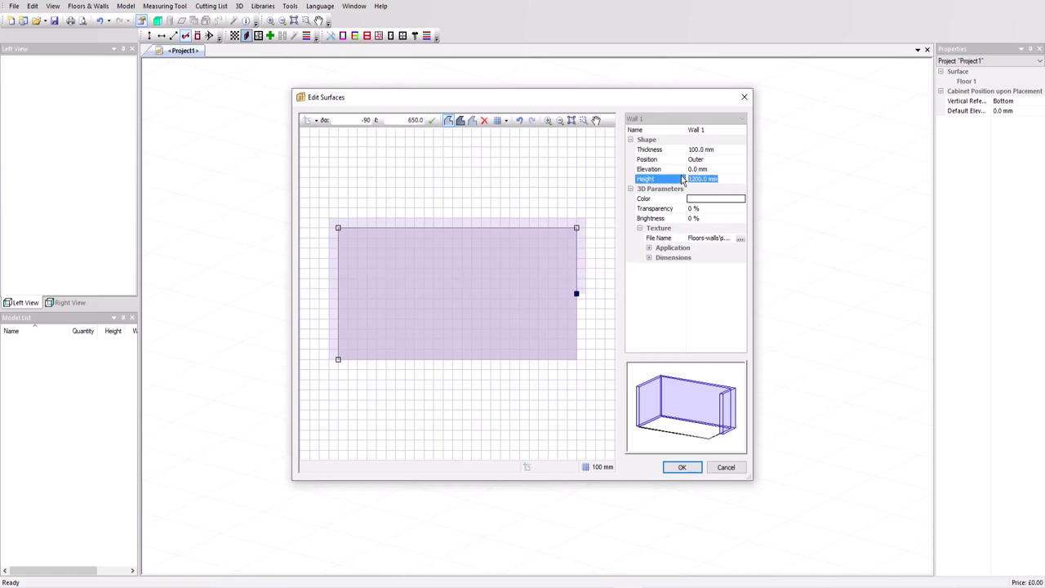
{"action": "type", "text": "2500"}
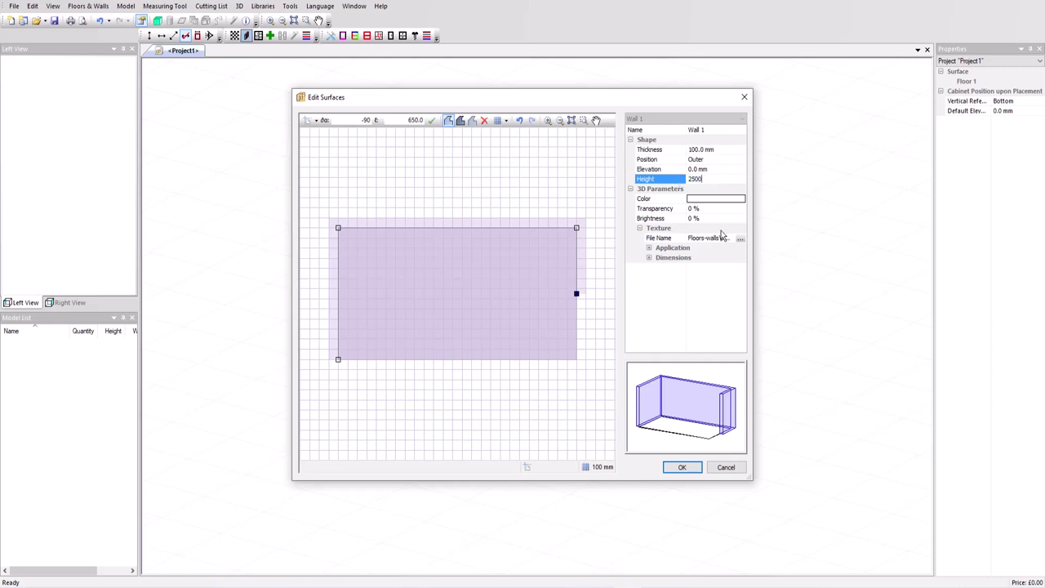
{"action": "left_click", "coordinate": [682, 469]}
{"action": "middle_click_drag", "start_coordinate": [527, 475], "coordinate": [511, 568]}
{"action": "scroll", "coordinate": [508, 356], "scroll_direction": "down", "scroll_amount": 2}
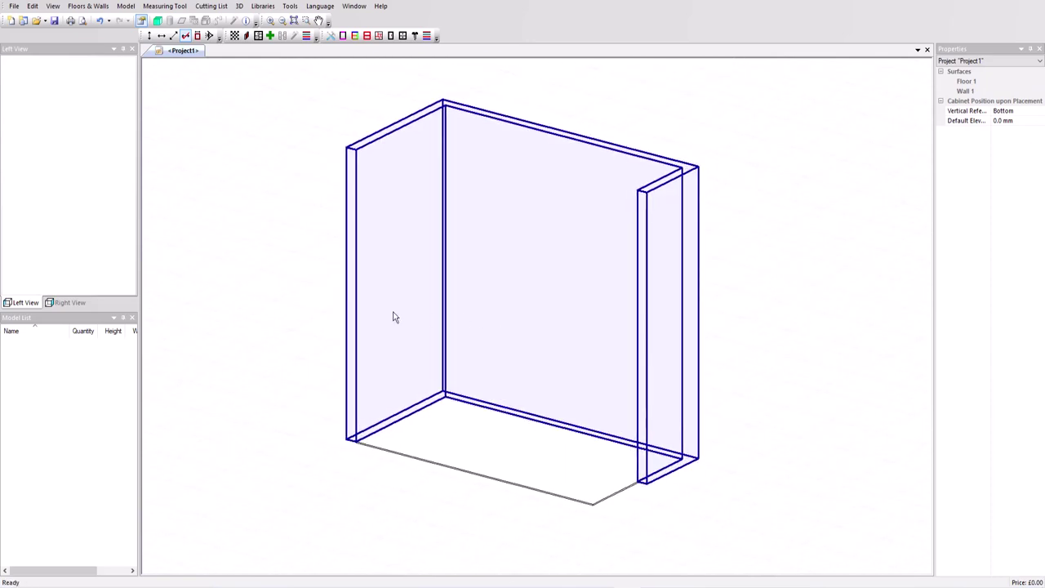
Open a separate Project1 3D view and bring up the New Cabinet setup.
{"action": "left_click", "coordinate": [158, 21]}
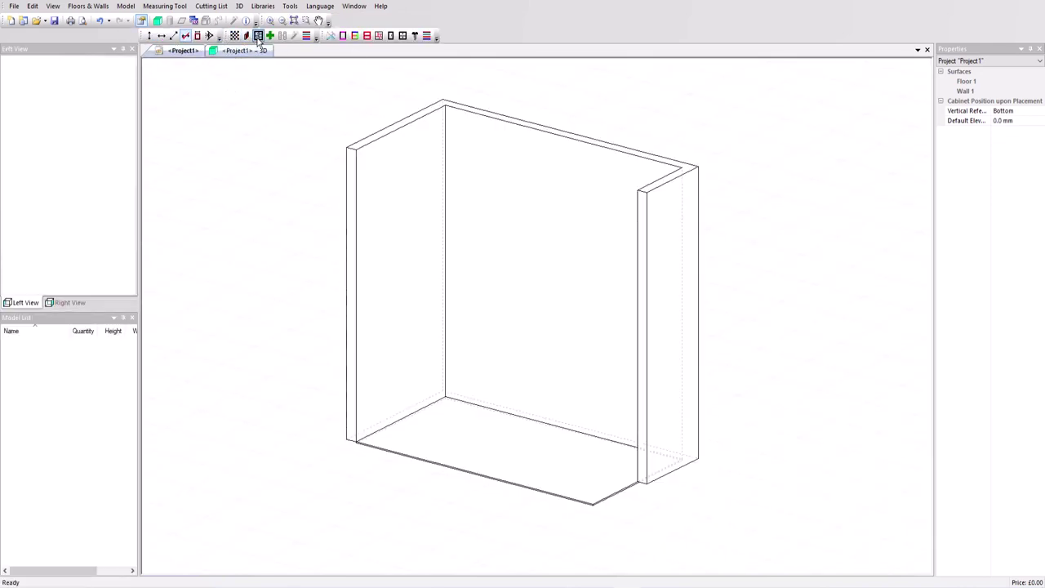
{"action": "left_click", "coordinate": [258, 36]}
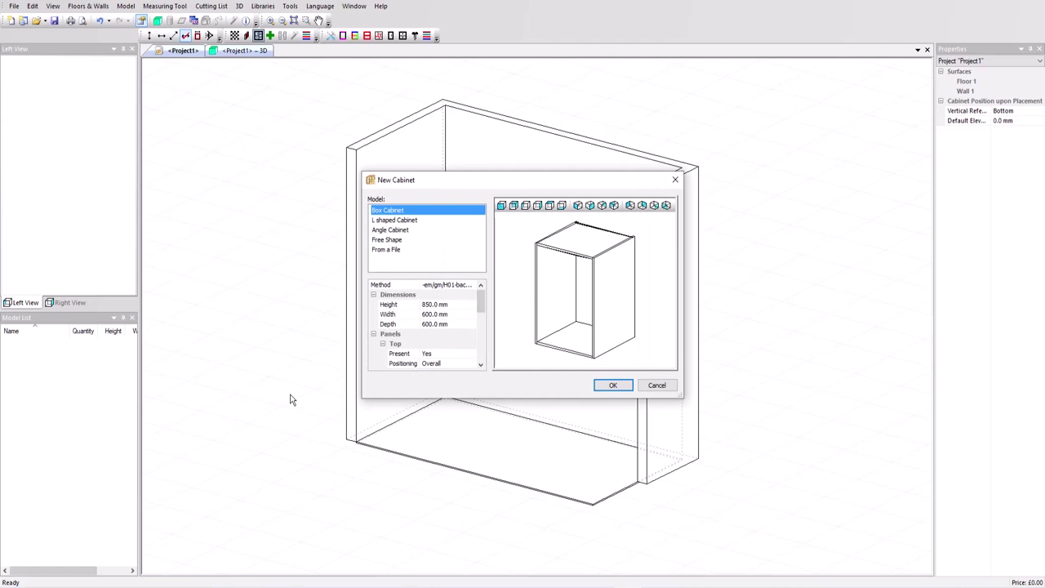
Cancel the new cabinet and import the four .pb-cab cabinet files into the Model List.
{"action": "left_click", "coordinate": [655, 385]}
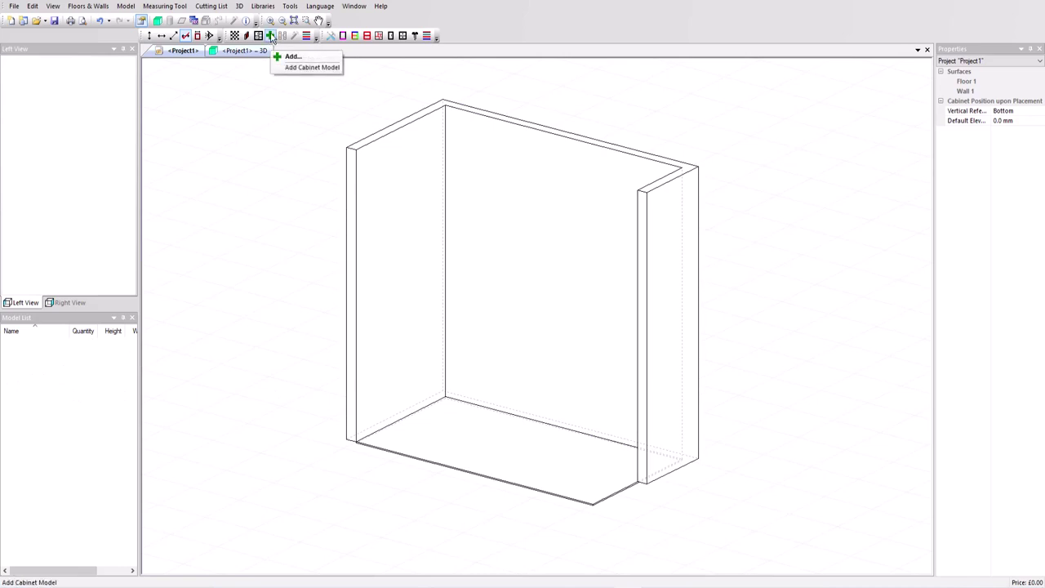
{"action": "right_click", "coordinate": [52, 383]}
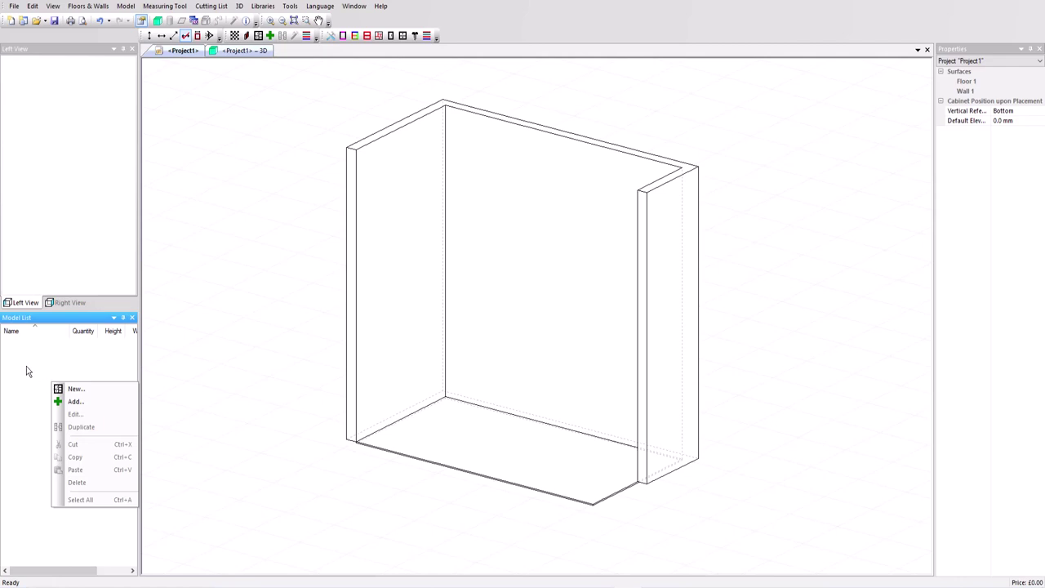
{"action": "left_click", "coordinate": [84, 402]}
{"action": "left_click", "coordinate": [137, 85]}
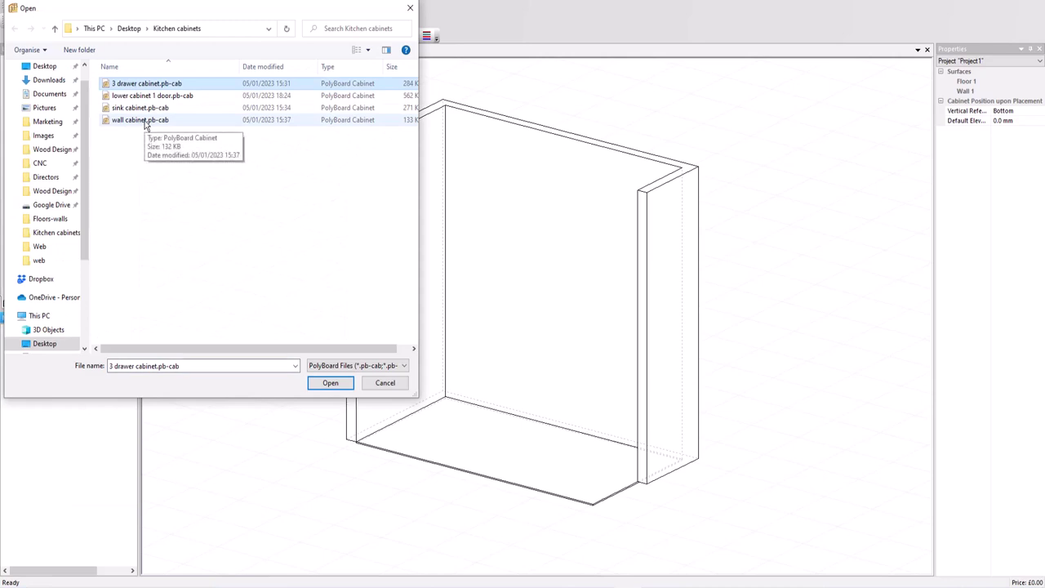
{"action": "left_click", "coordinate": [144, 121], "text": "shift"}
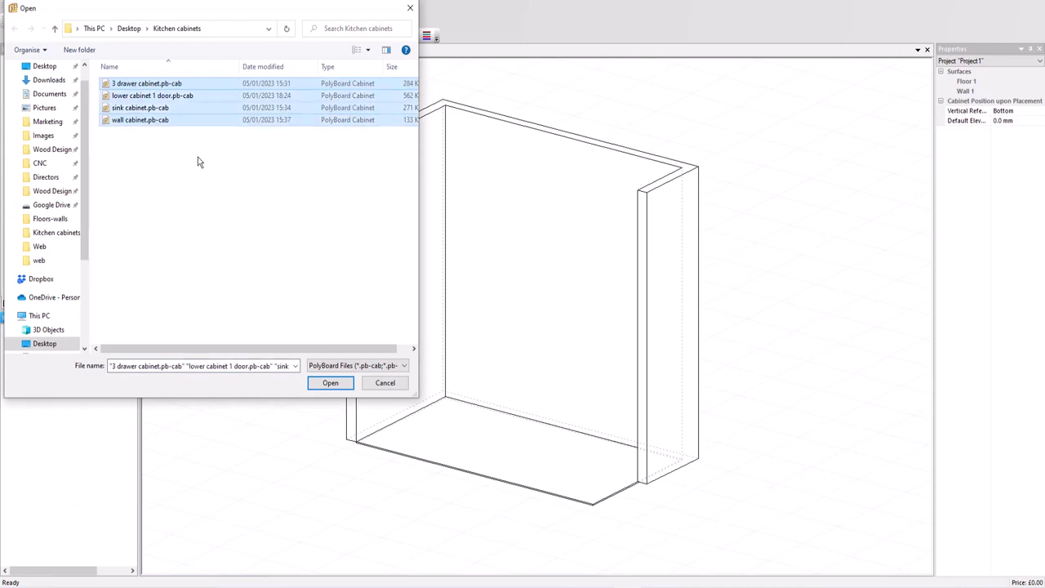
{"action": "left_click", "coordinate": [328, 382]}
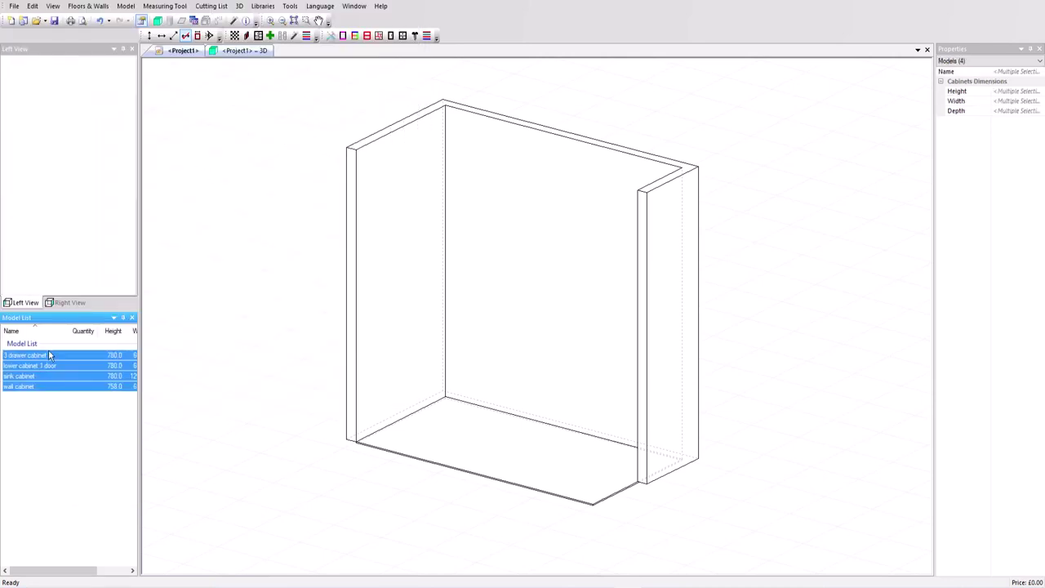
{"action": "left_click", "coordinate": [47, 431]}
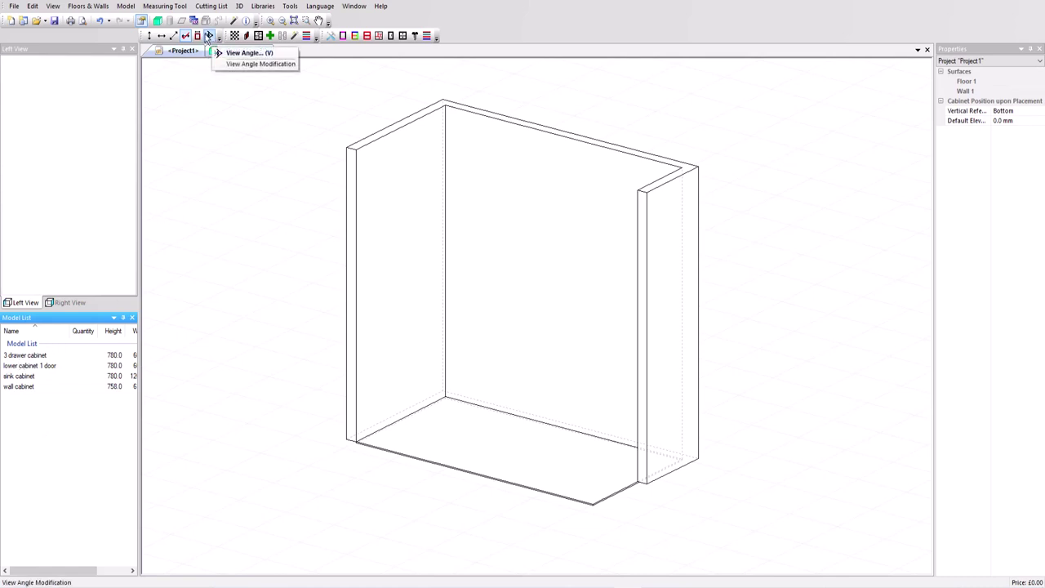
Switch the 3D view to the straight front view preset and select the 3 drawer cabinet.
{"action": "left_click", "coordinate": [209, 38]}
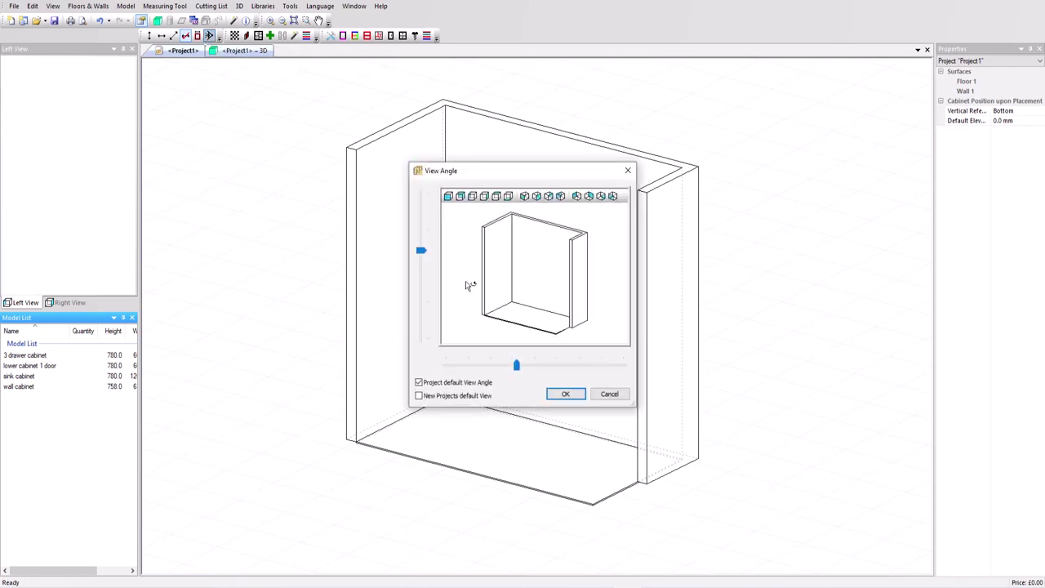
{"action": "left_click", "coordinate": [496, 197]}
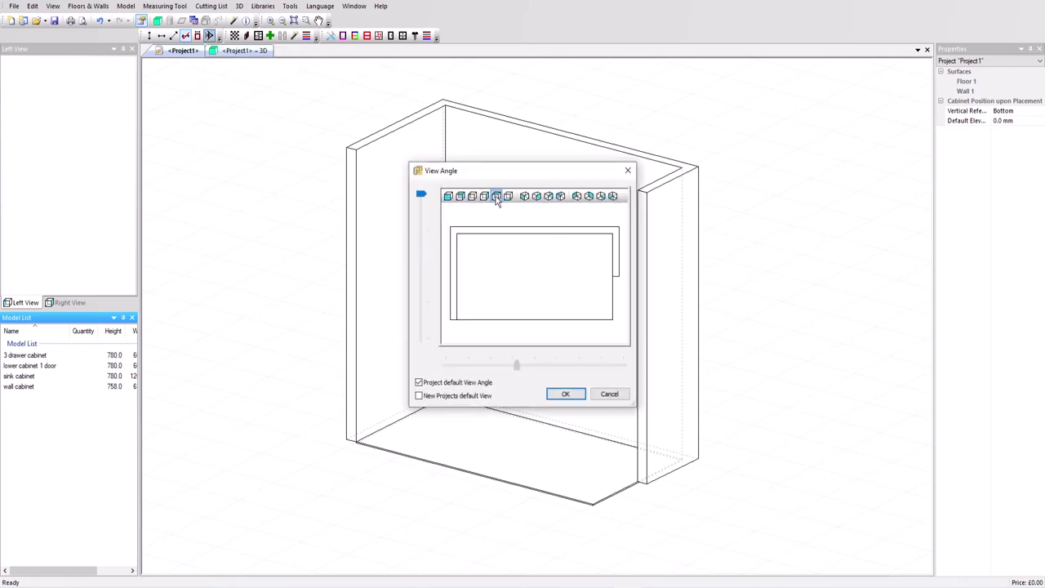
{"action": "left_click", "coordinate": [561, 394]}
{"action": "left_click", "coordinate": [9, 357]}
Place the 3 drawer cabinet on the floor and move it to the top-left corner.
{"action": "left_click_drag", "start_coordinate": [19, 361], "coordinate": [294, 404]}
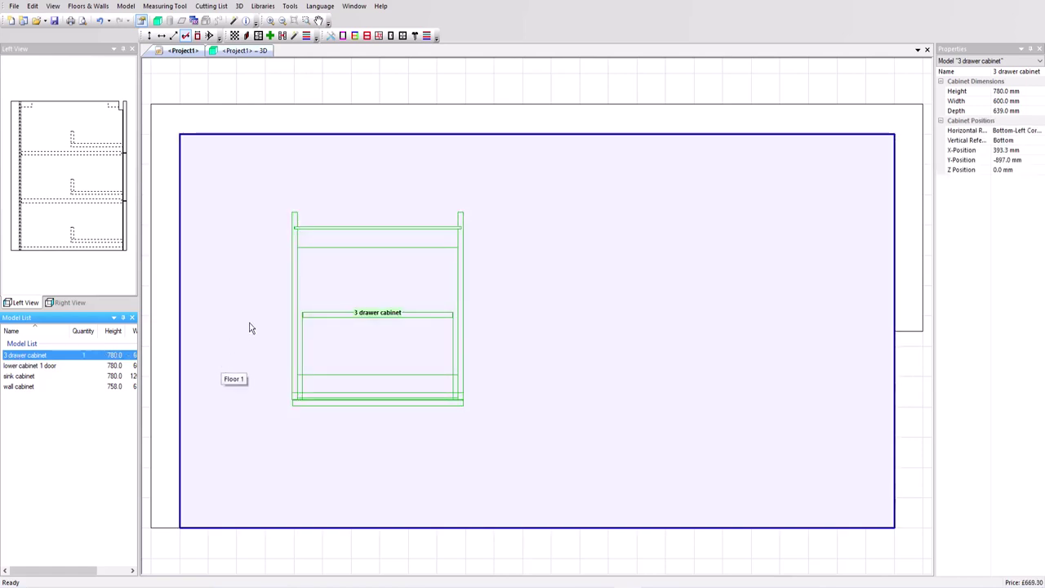
{"action": "left_click", "coordinate": [334, 338]}
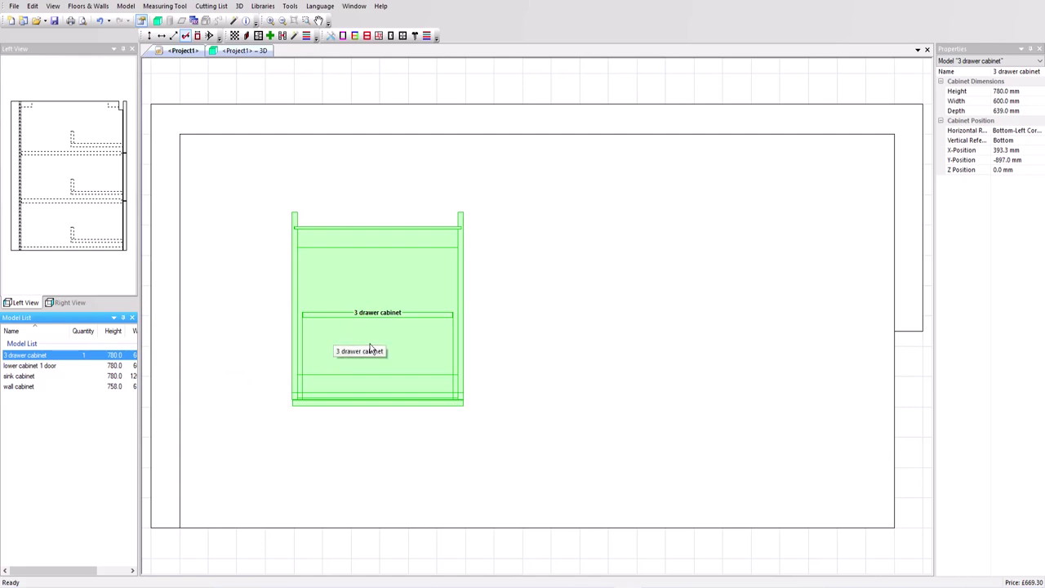
{"action": "left_click_drag", "start_coordinate": [368, 348], "coordinate": [263, 276]}
{"action": "left_click", "coordinate": [297, 374]}
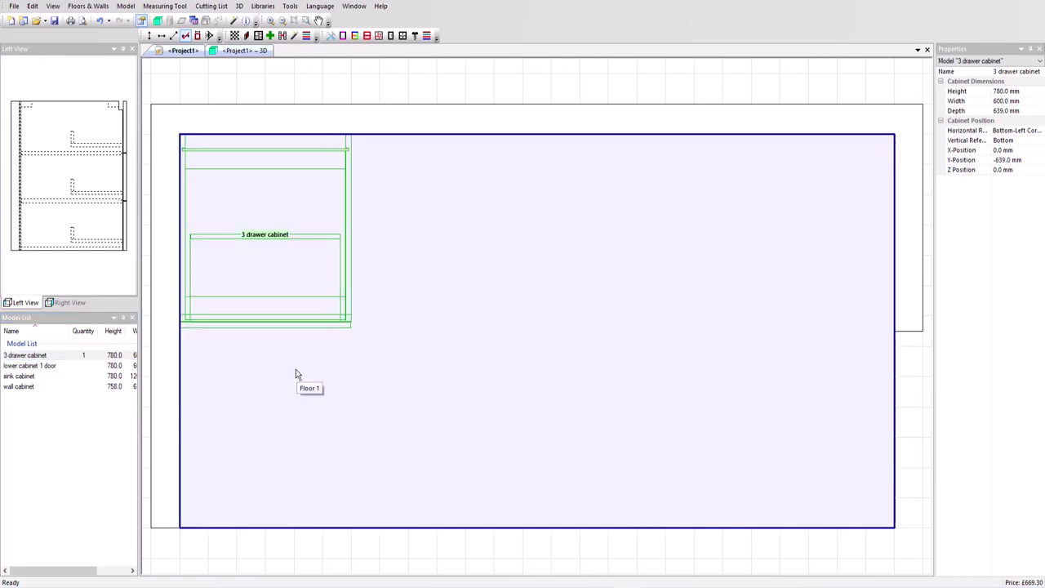
{"action": "left_click", "coordinate": [264, 369]}
Add the sink and lower 1-door cabinets in a row, and the wall cabinet above.
{"action": "left_click_drag", "start_coordinate": [15, 376], "coordinate": [362, 334]}
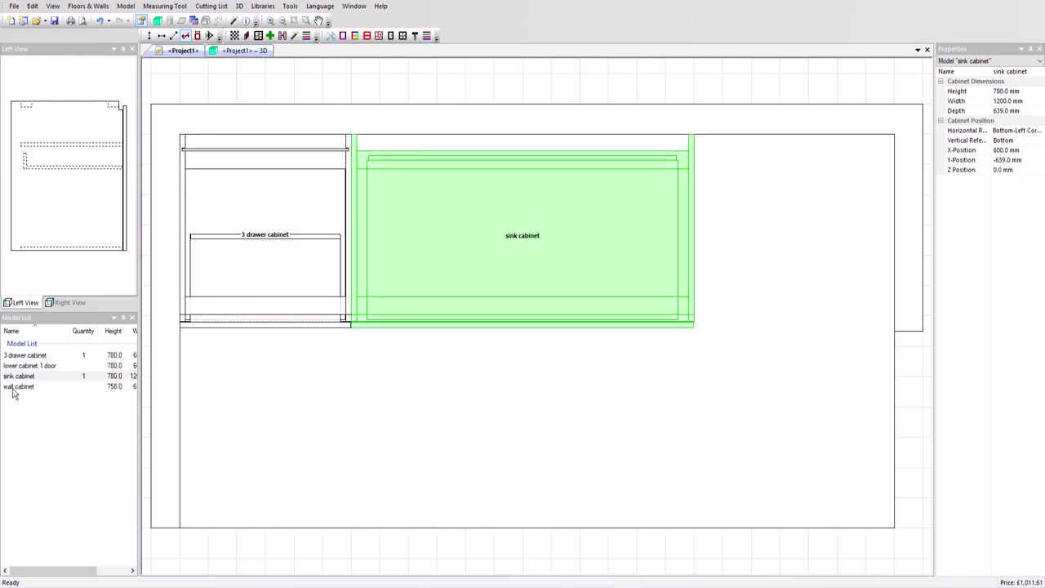
{"action": "left_click_drag", "start_coordinate": [15, 369], "coordinate": [697, 324]}
{"action": "left_click_drag", "start_coordinate": [22, 391], "coordinate": [186, 256]}
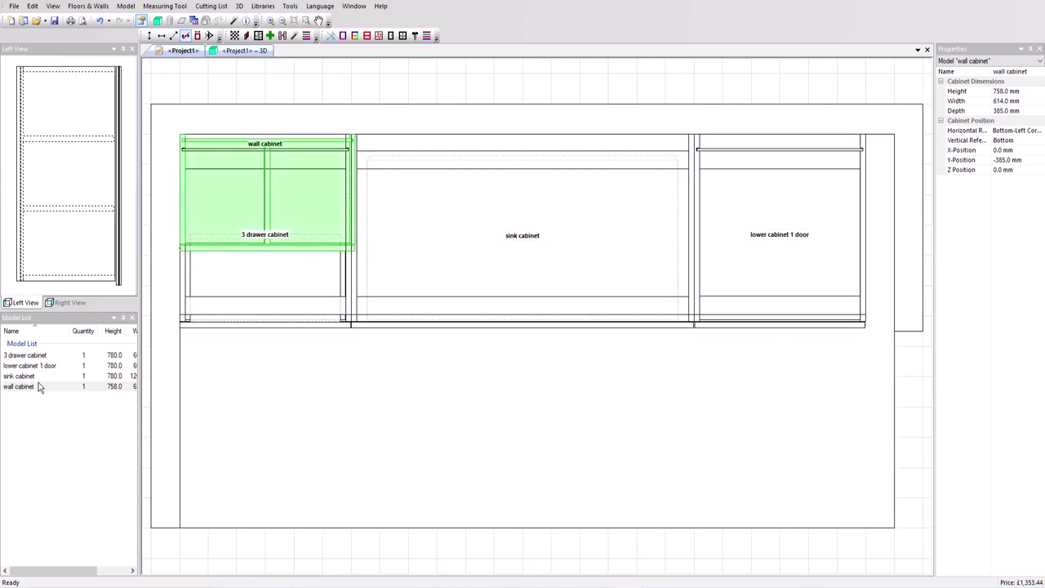
Set the wall cabinet's Z Position to 1500 mm.
{"action": "left_click", "coordinate": [37, 386]}
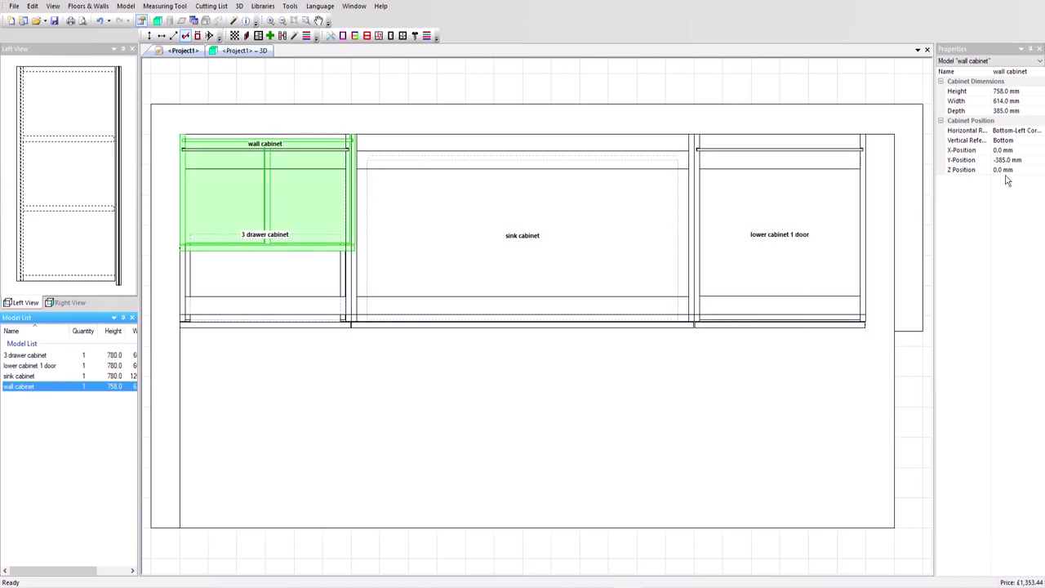
{"action": "left_click", "coordinate": [988, 170]}
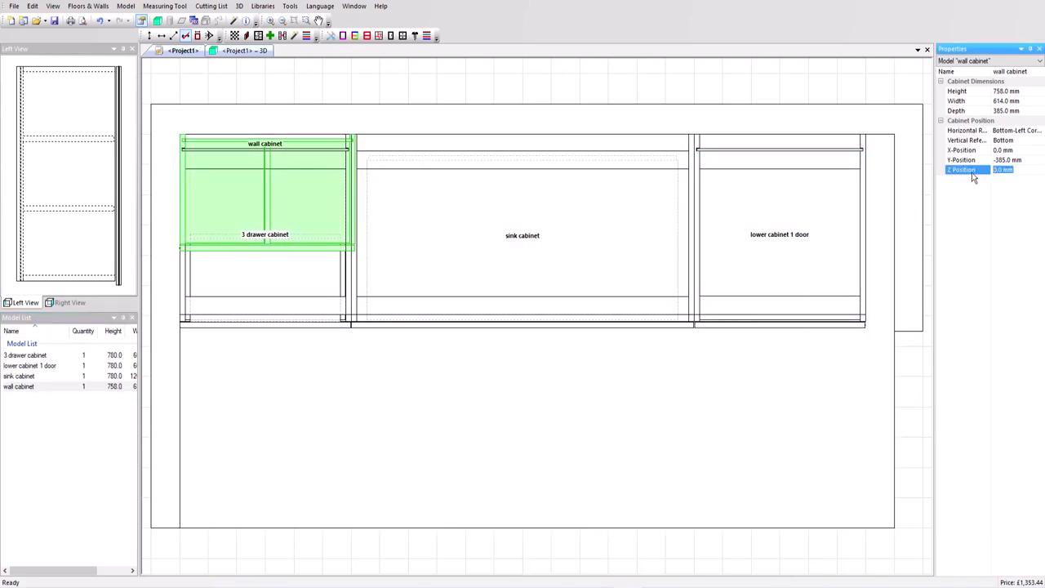
{"action": "type", "text": "1500"}
{"action": "key", "text": "Return"}
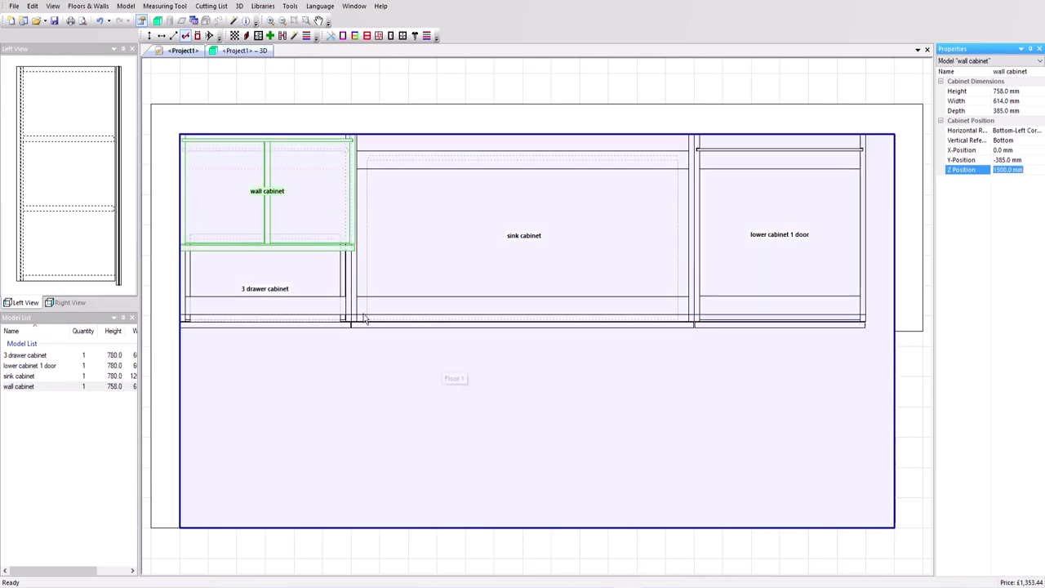
Select the 3 drawer, sink and lower 1-door cabinets and set their Z Position to 78.
{"action": "left_click", "coordinate": [264, 297]}
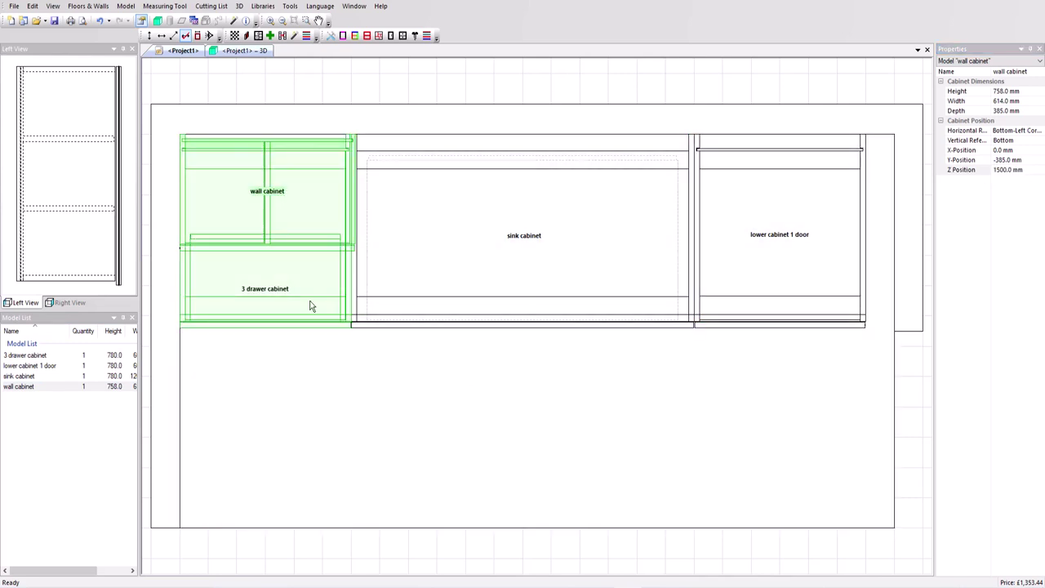
{"action": "left_click", "coordinate": [466, 299], "text": "ctrl"}
{"action": "left_click", "coordinate": [769, 301], "text": "ctrl"}
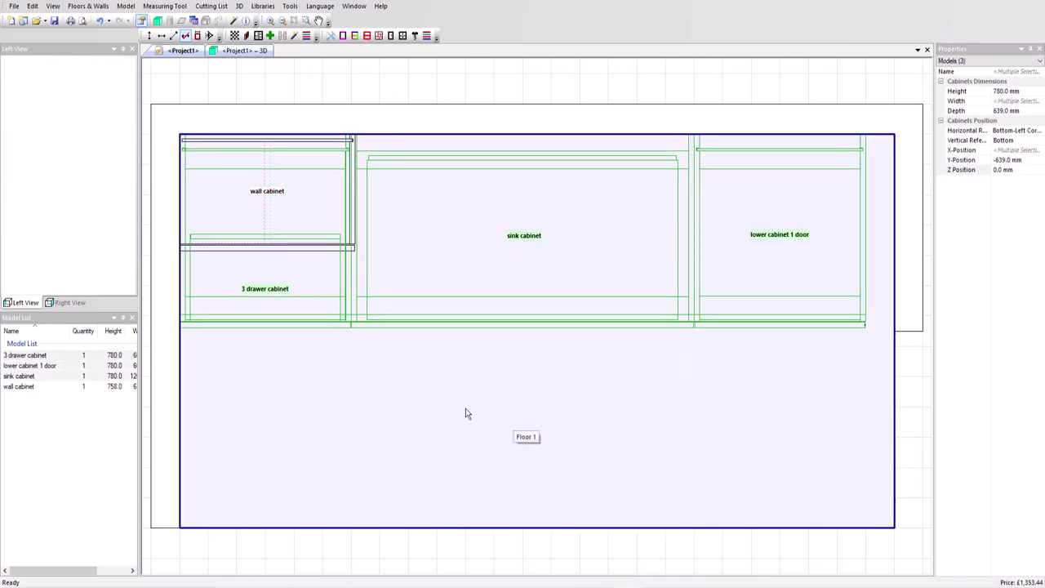
{"action": "left_click", "coordinate": [1022, 169]}
{"action": "type", "text": "78"}
{"action": "key", "text": "Return"}
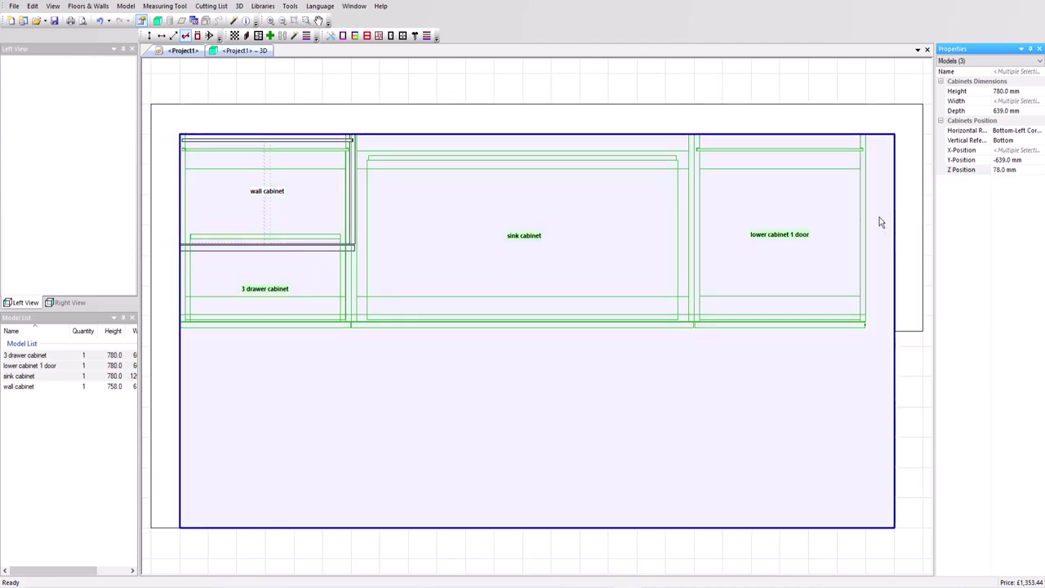
Measure the horizontal gap between the lower 1-door cabinet and the wall: 100.0 mm.
{"action": "left_click", "coordinate": [879, 217]}
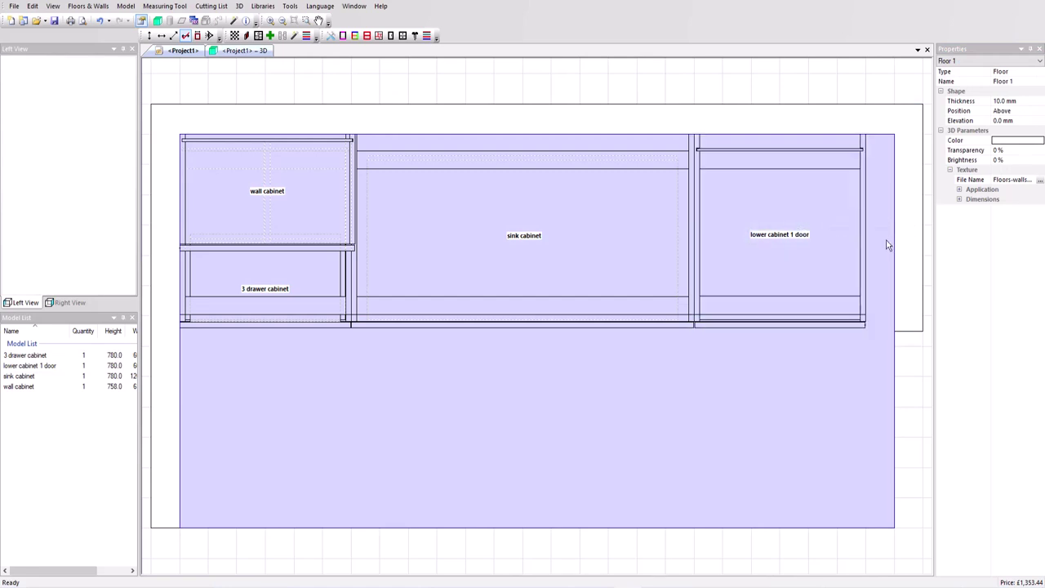
{"action": "left_click", "coordinate": [163, 37]}
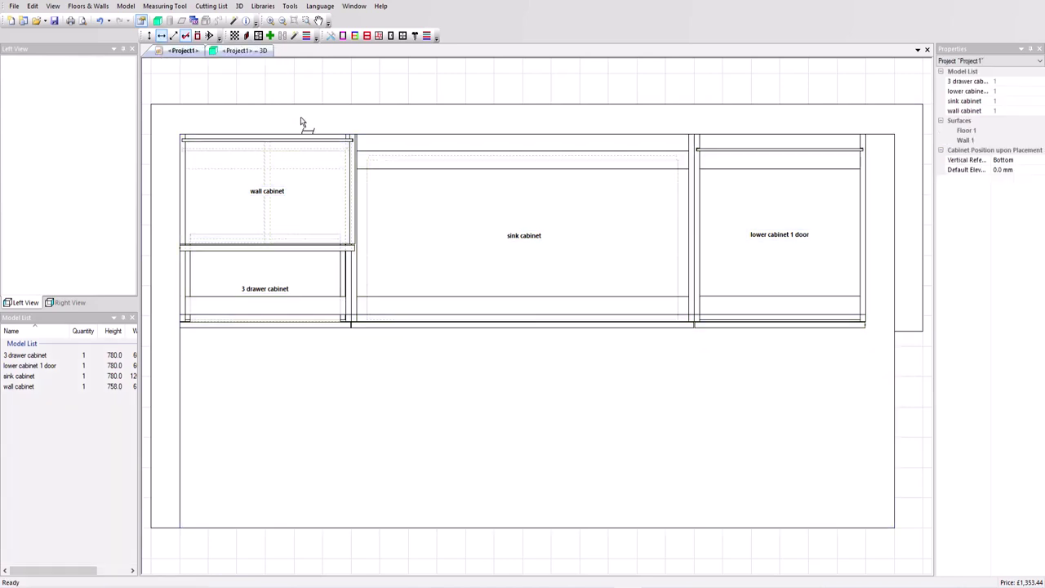
{"action": "left_click", "coordinate": [867, 244]}
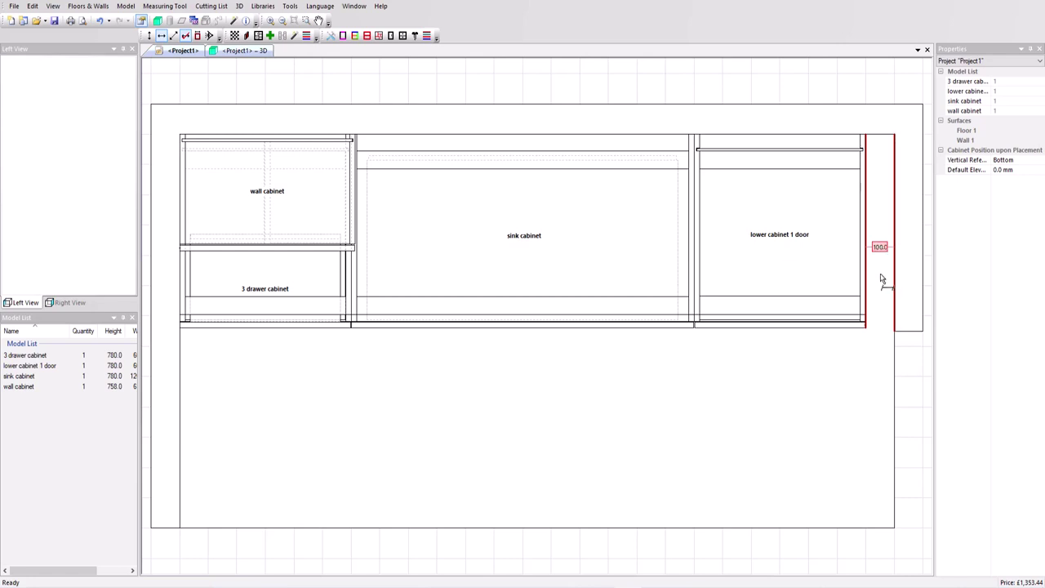
Leave measuring mode and widen lower cabinet 1 door from 600 to 650 mm.
{"action": "right_click", "coordinate": [880, 280]}
{"action": "left_click", "coordinate": [894, 280]}
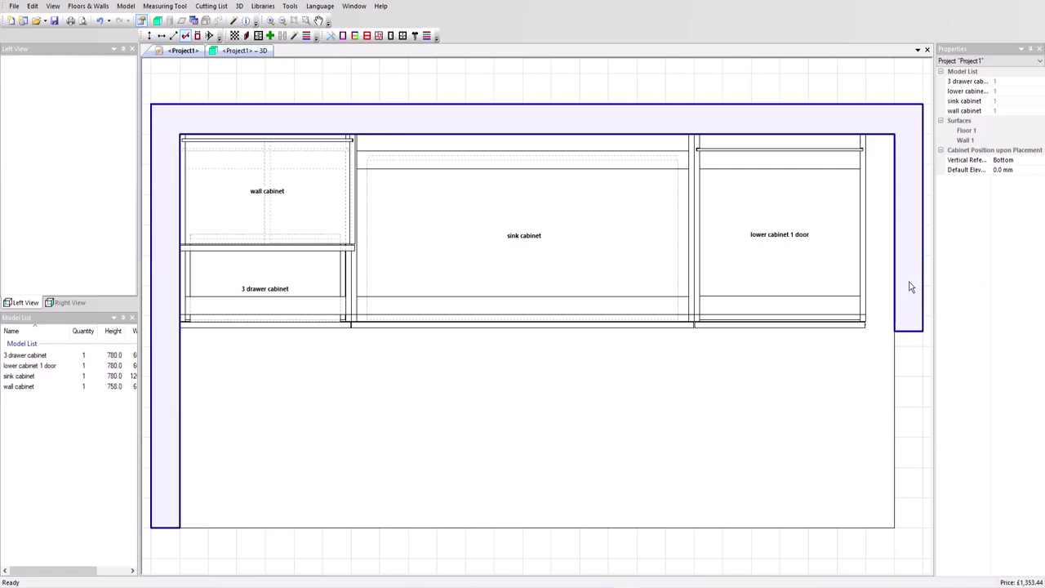
{"action": "left_click", "coordinate": [763, 275]}
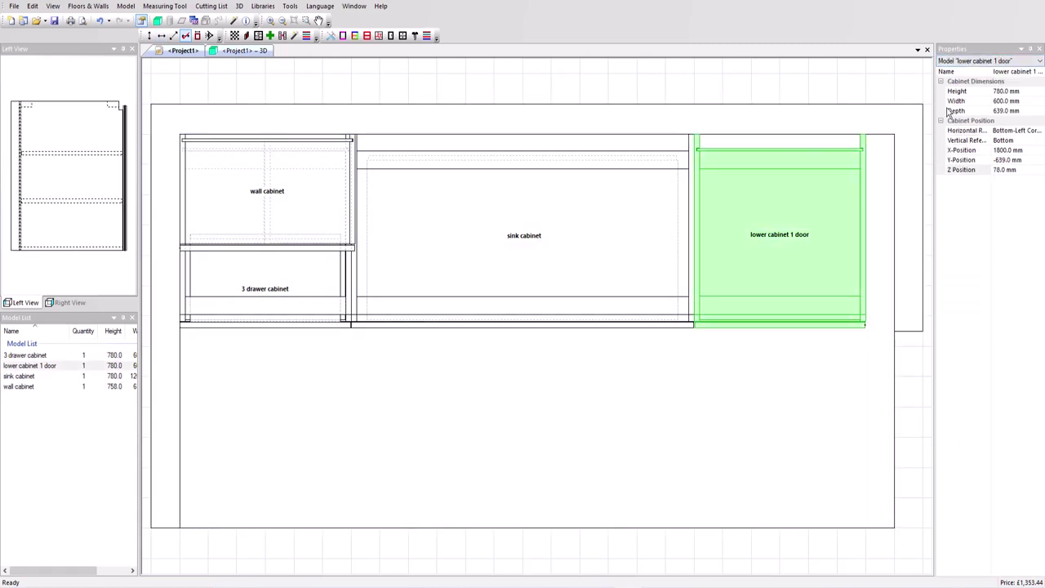
{"action": "left_click", "coordinate": [1004, 102]}
{"action": "type", "text": "650"}
{"action": "left_click", "coordinate": [976, 111]}
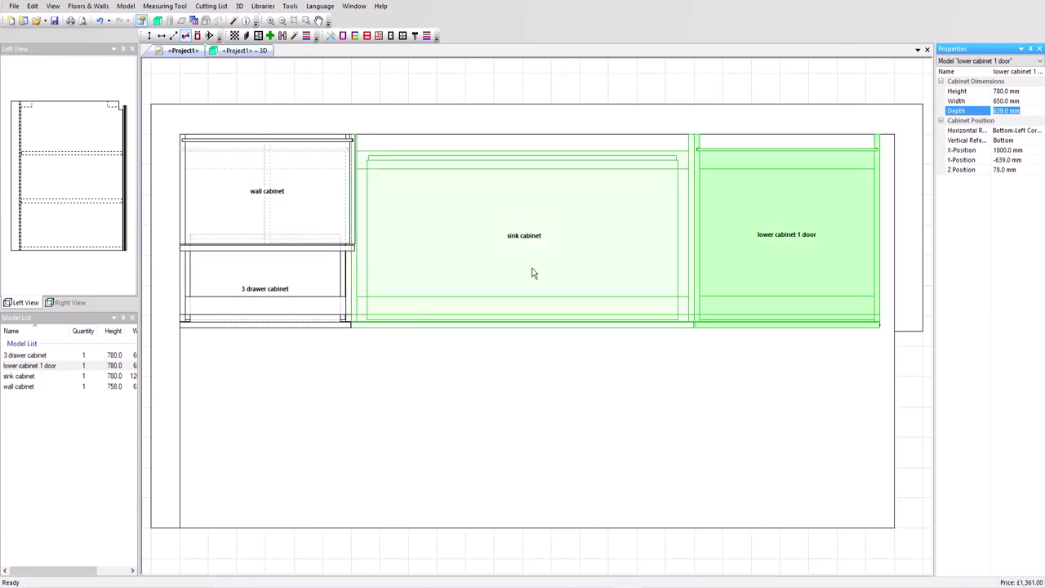
Select the three base cabinets and the floor, and create a new filler for them.
{"action": "left_click", "coordinate": [33, 365]}
{"action": "left_click", "coordinate": [28, 355], "text": "ctrl"}
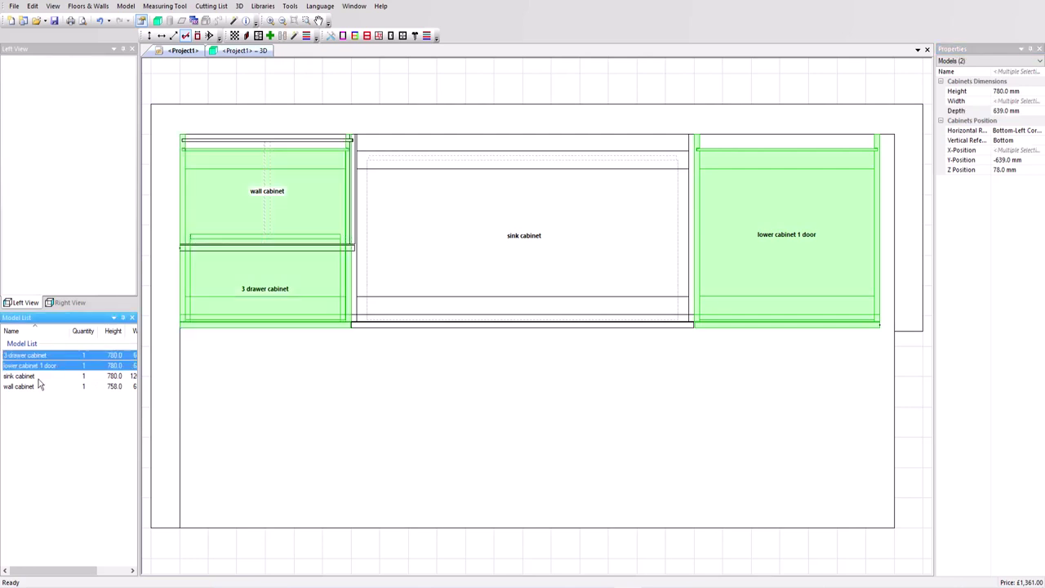
{"action": "left_click", "coordinate": [29, 376], "text": "ctrl"}
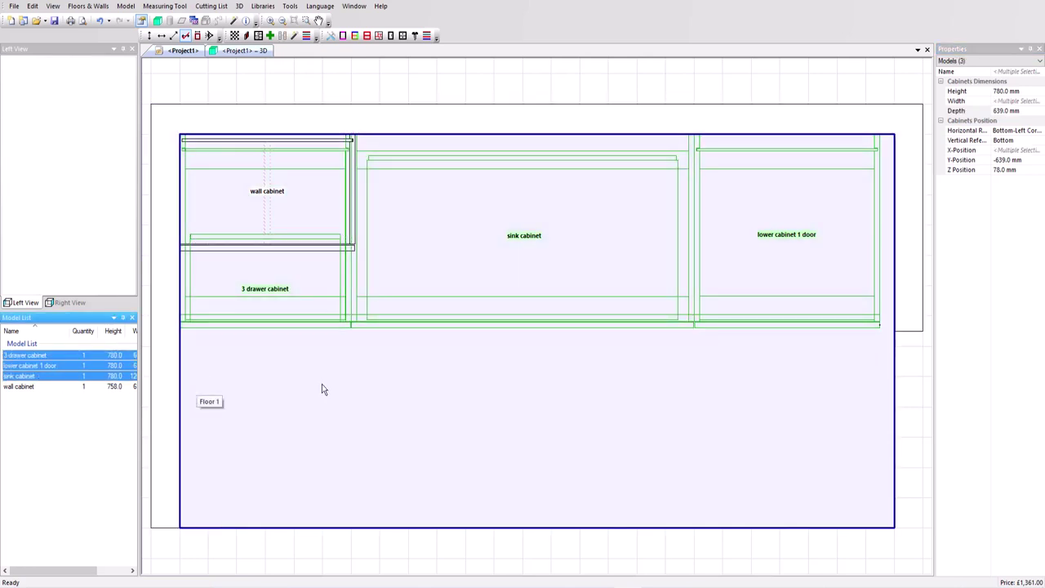
{"action": "left_click", "coordinate": [359, 371], "text": "ctrl"}
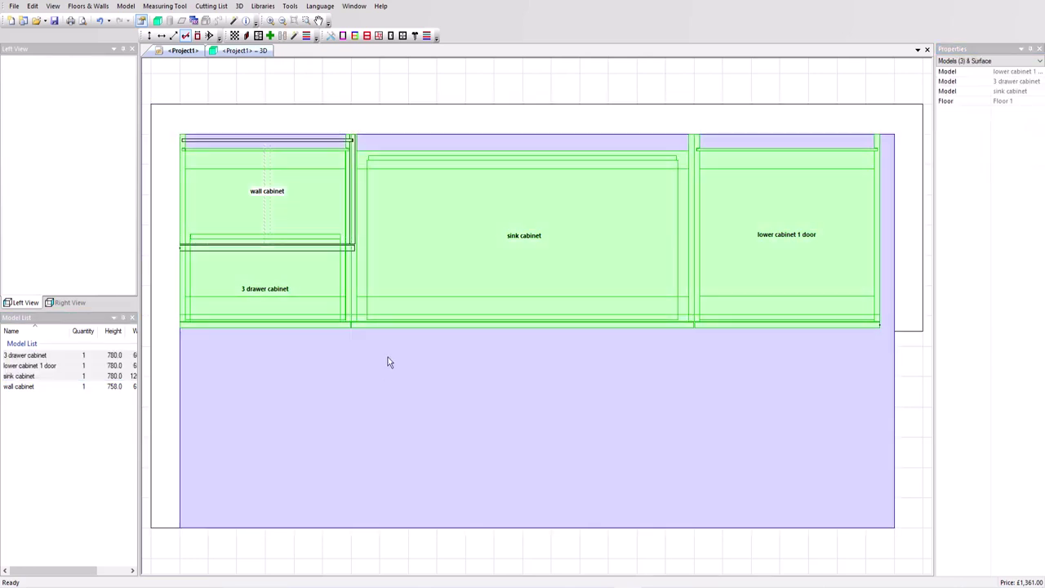
{"action": "right_click", "coordinate": [432, 374]}
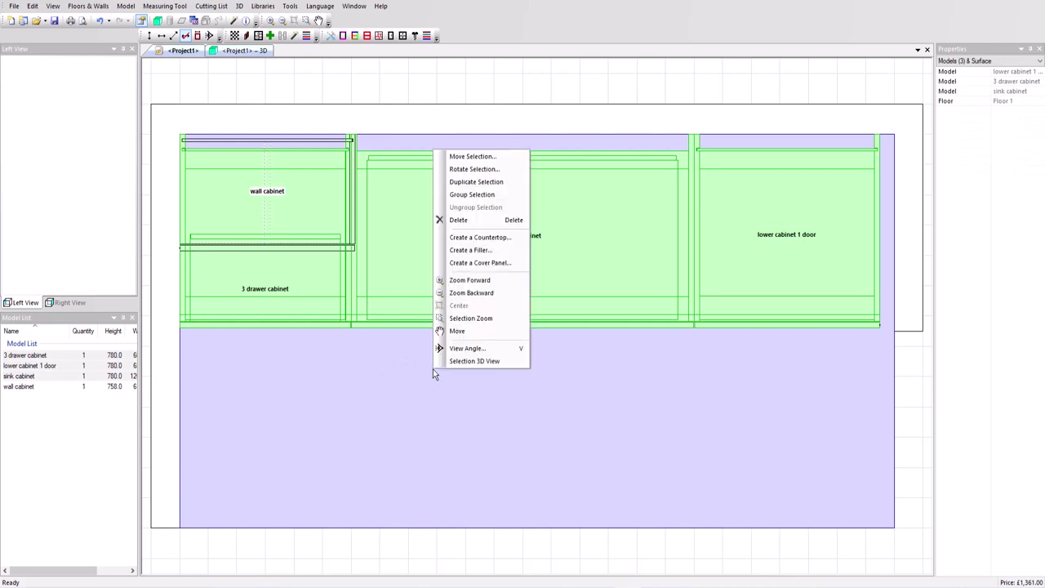
{"action": "left_click", "coordinate": [458, 252]}
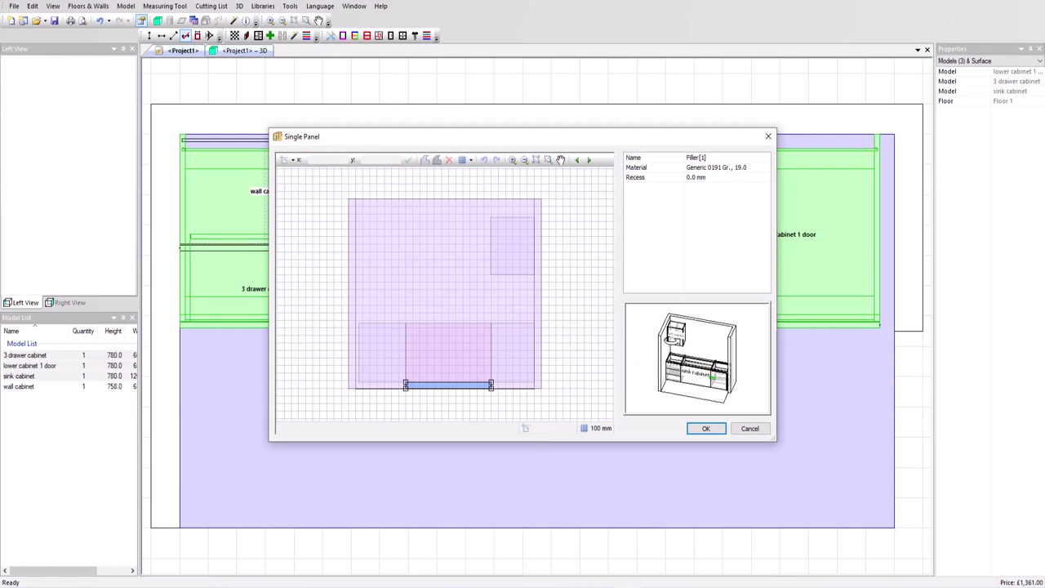
Move Filler[1] onto the next surface so it runs along the base cabinets' plinth.
{"action": "scroll", "coordinate": [685, 364], "scroll_direction": "up", "scroll_amount": 3}
{"action": "left_click_drag", "start_coordinate": [682, 363], "coordinate": [689, 372]}
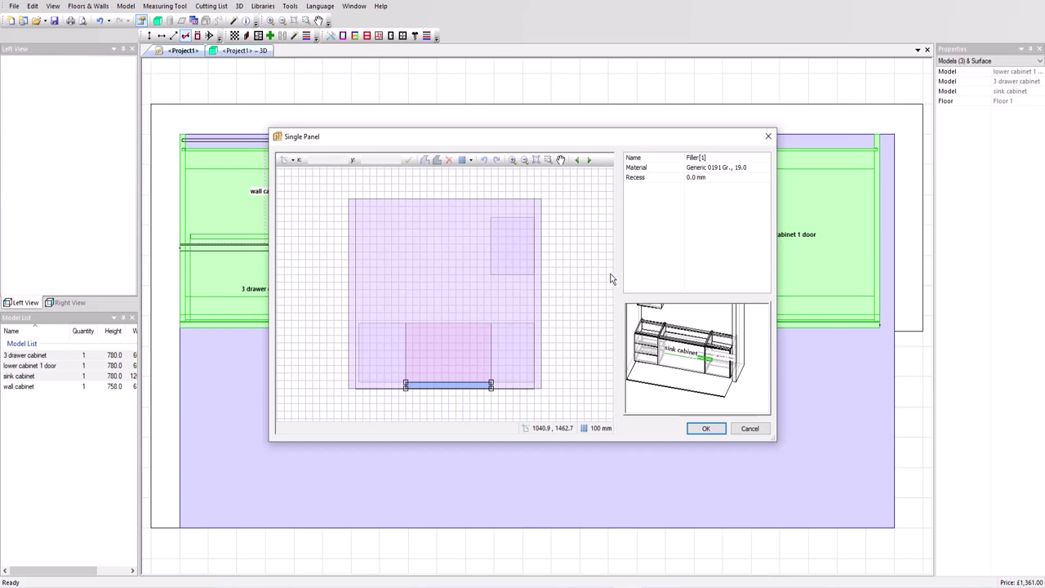
{"action": "left_click", "coordinate": [590, 161]}
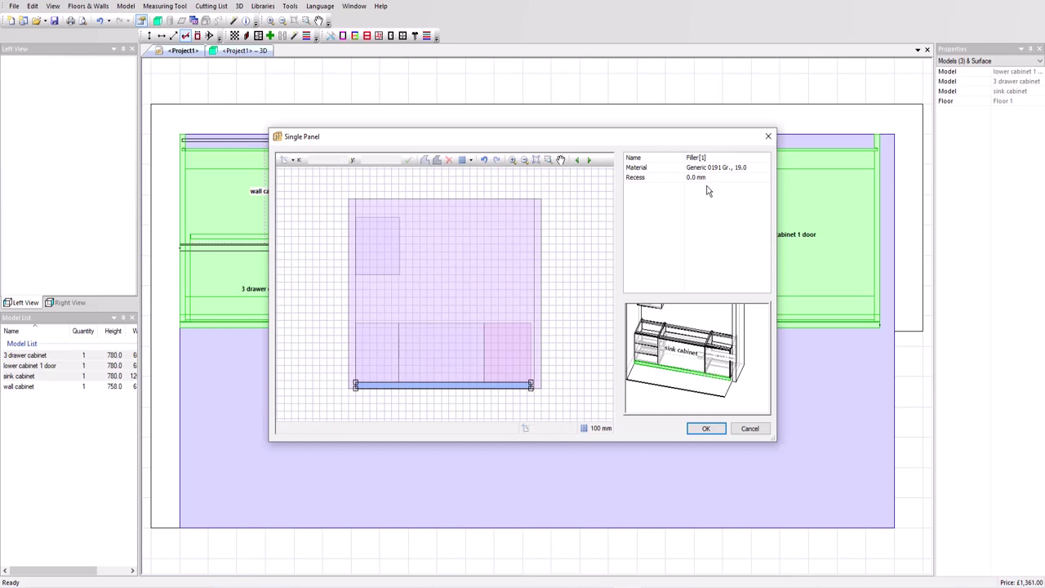
Give Filler[1] a 30 mm recess and drag its bottom-right corner to x 2500, y 0.
{"action": "left_click", "coordinate": [679, 180]}
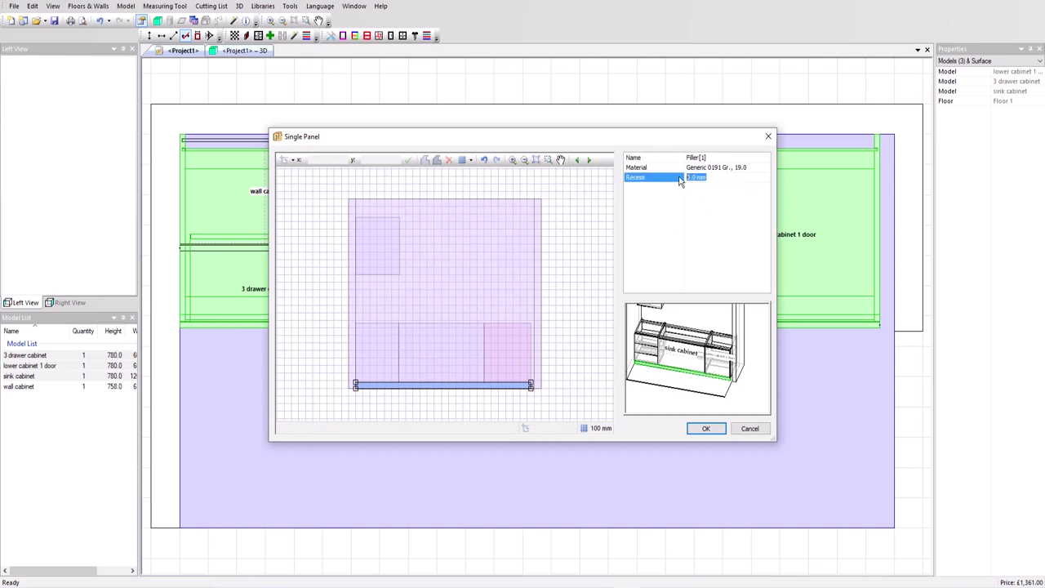
{"action": "type", "text": "30"}
{"action": "key", "text": "Return"}
{"action": "scroll", "coordinate": [553, 342], "scroll_direction": "up", "scroll_amount": 3}
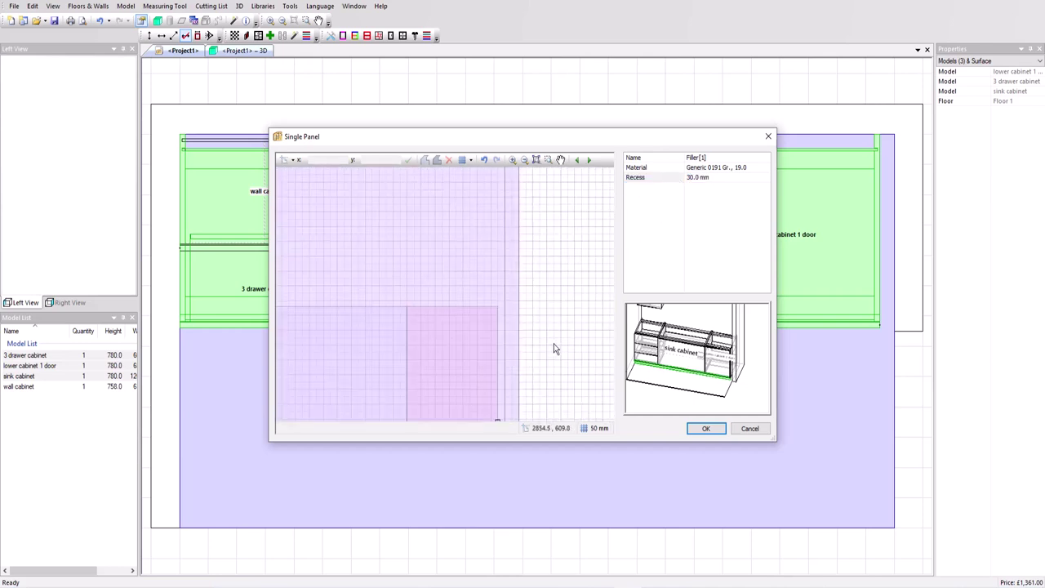
{"action": "scroll", "coordinate": [541, 275], "scroll_direction": "up", "scroll_amount": 3}
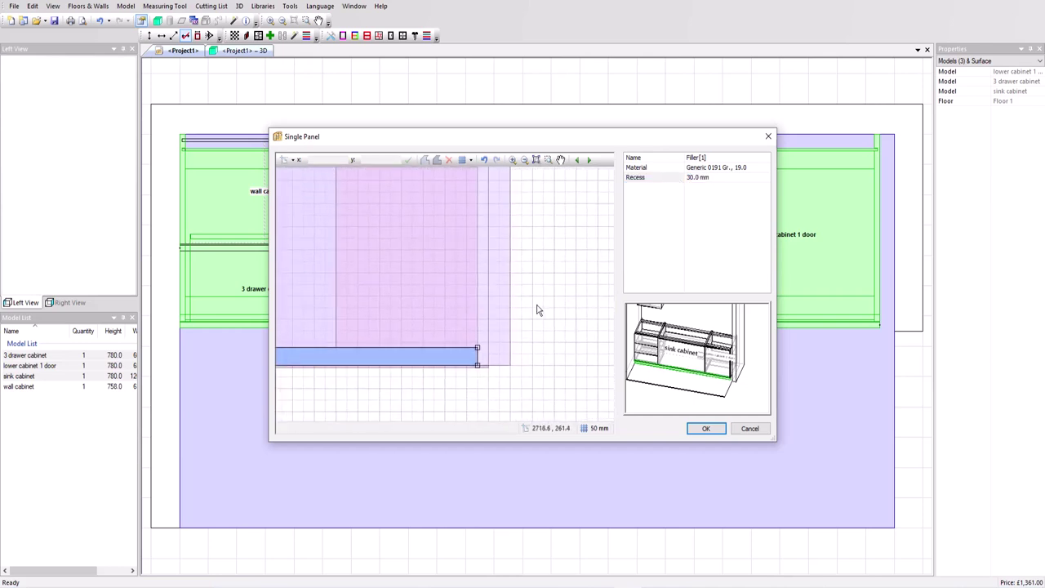
{"action": "middle_click_drag", "start_coordinate": [529, 235], "coordinate": [557, 179]}
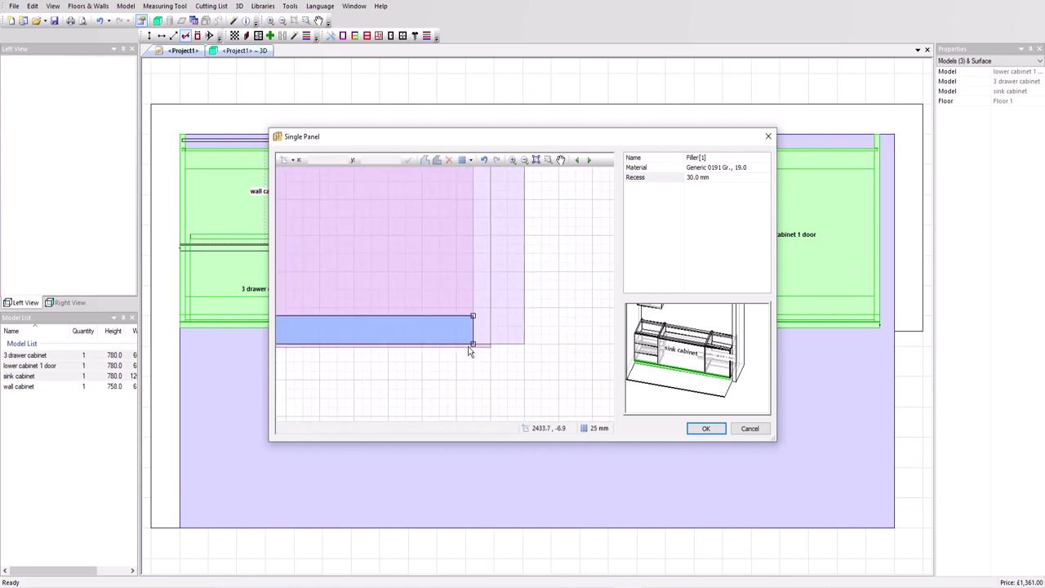
{"action": "left_click_drag", "start_coordinate": [472, 343], "coordinate": [490, 344]}
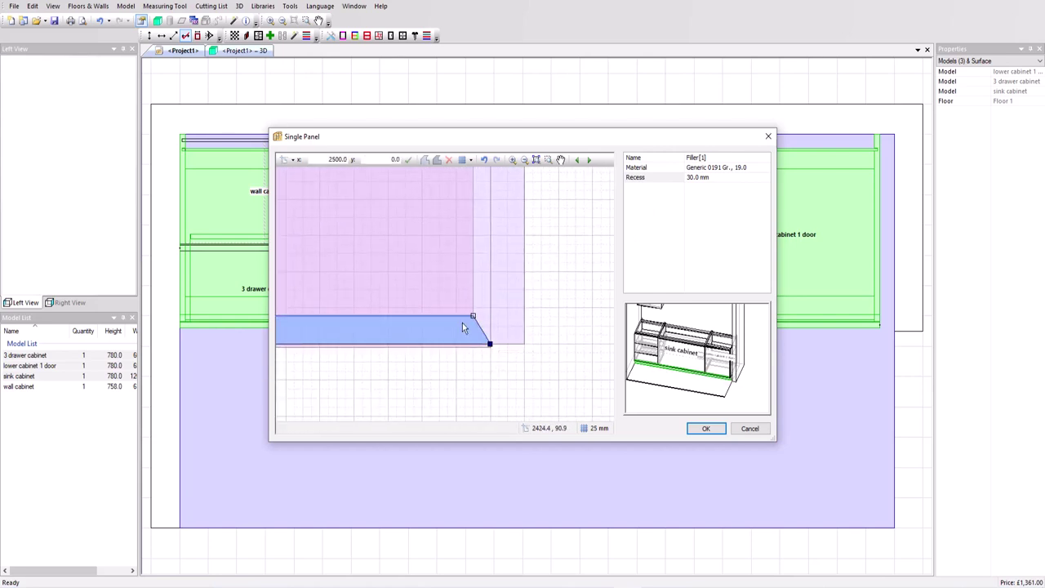
{"action": "mouse_move", "coordinate": [490, 344]}
{"action": "left_mouse_down"}
{"action": "mouse_move", "coordinate": [478, 333]}
{"action": "mouse_move", "coordinate": [491, 346]}
{"action": "left_mouse_up"}
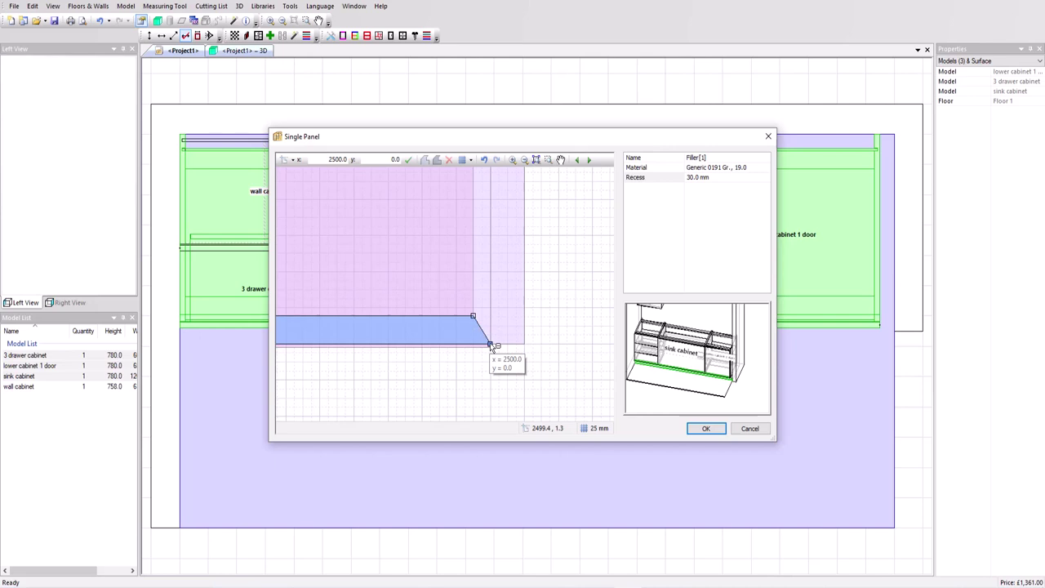
{"action": "left_click_drag", "start_coordinate": [491, 346], "coordinate": [489, 344]}
Set the top-right corner to absolute X 2500 and accept the 2500 × 78 mm plinth.
{"action": "left_click", "coordinate": [473, 316]}
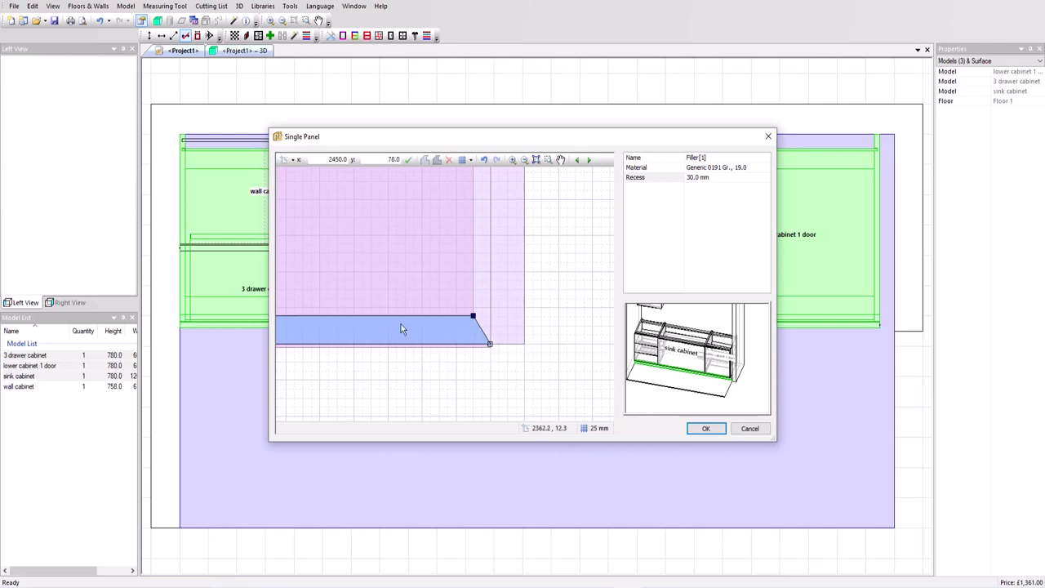
{"action": "left_click", "coordinate": [284, 159]}
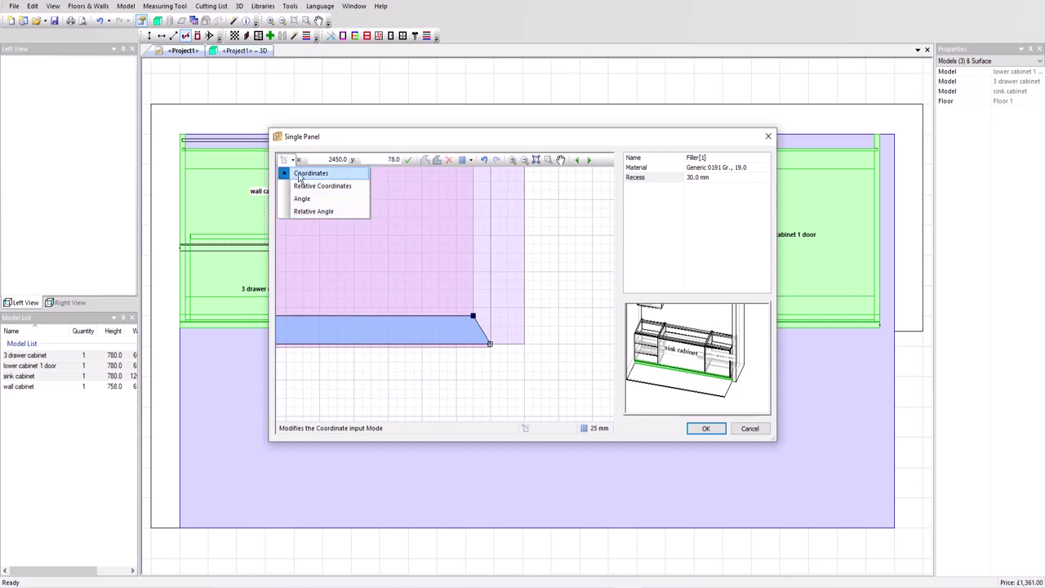
{"action": "left_click", "coordinate": [309, 173]}
{"action": "double_click", "coordinate": [325, 159]}
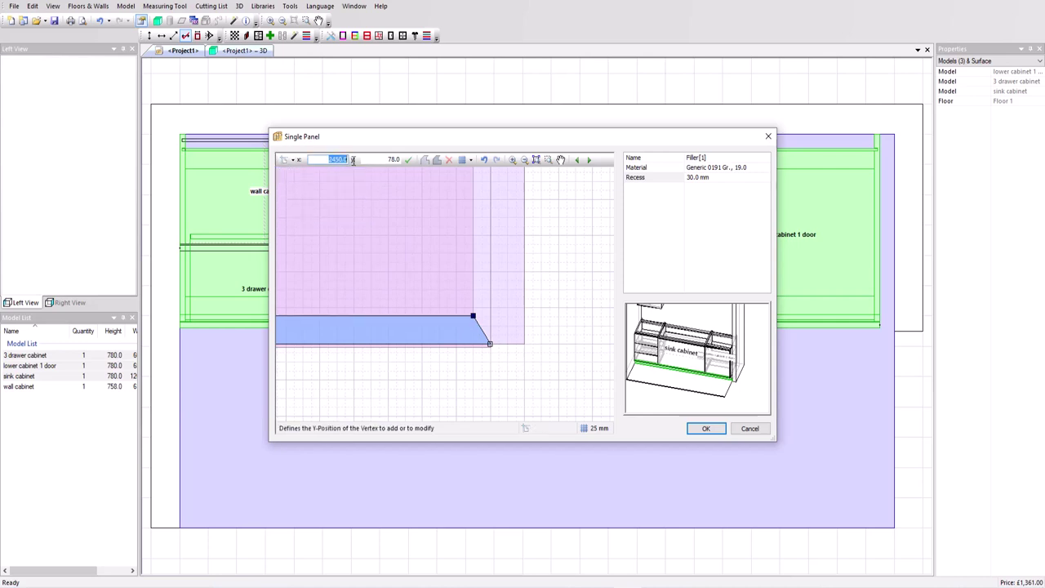
{"action": "type", "text": "2"}
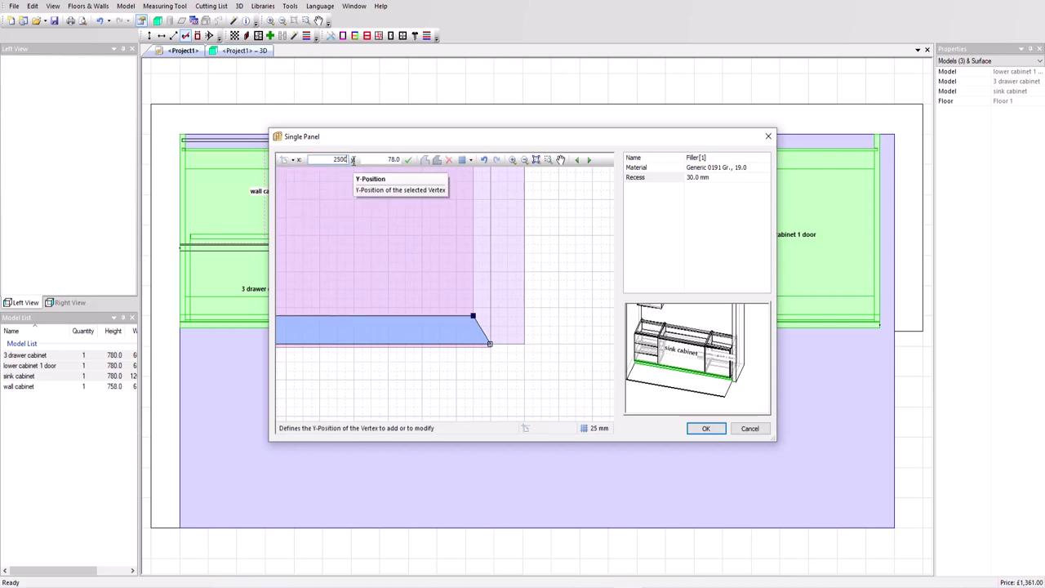
{"action": "key", "text": "Return"}
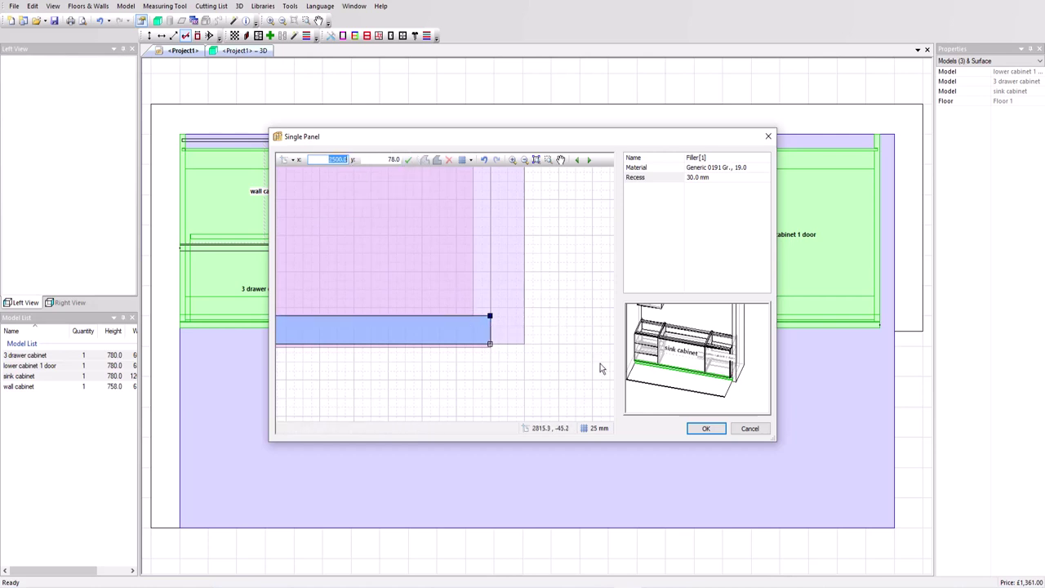
{"action": "left_click", "coordinate": [705, 427]}
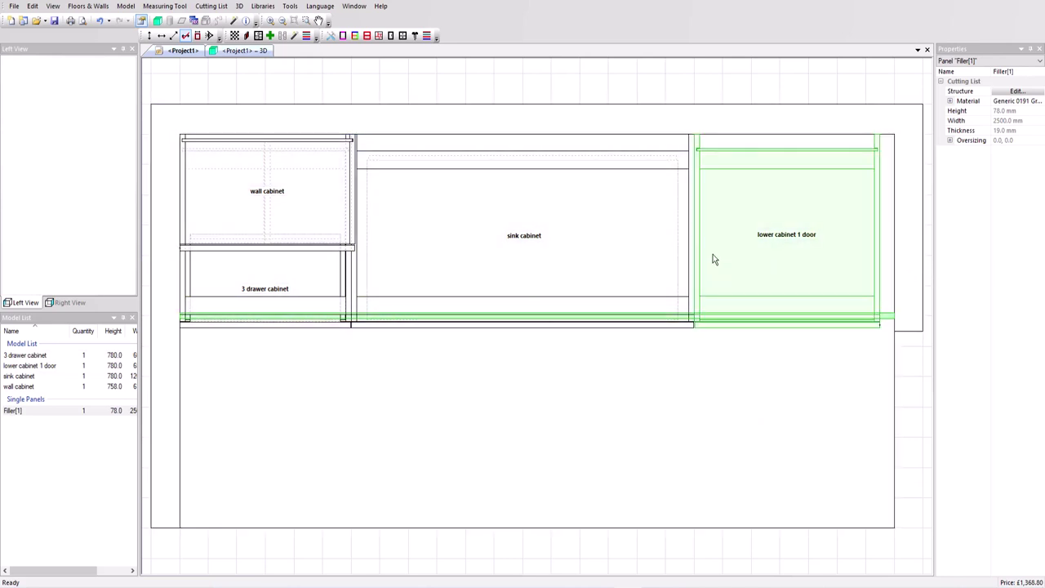
Create Filler[2] between lower cabinet 1 door and Wall 1, placed on the cabinet's right side.
{"action": "left_click", "coordinate": [712, 255]}
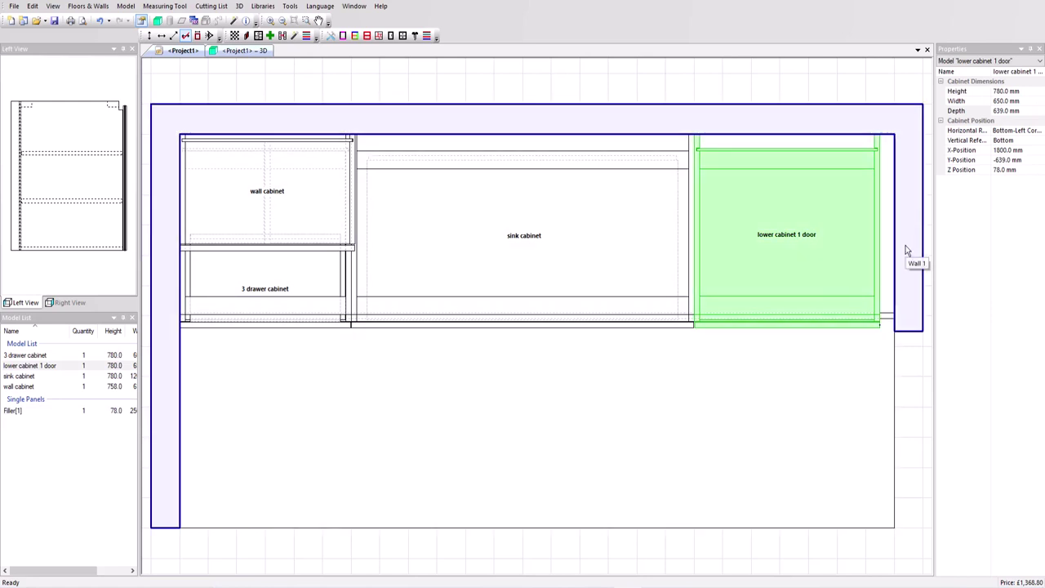
{"action": "left_click", "coordinate": [906, 250], "text": "ctrl"}
{"action": "right_click", "coordinate": [906, 251]}
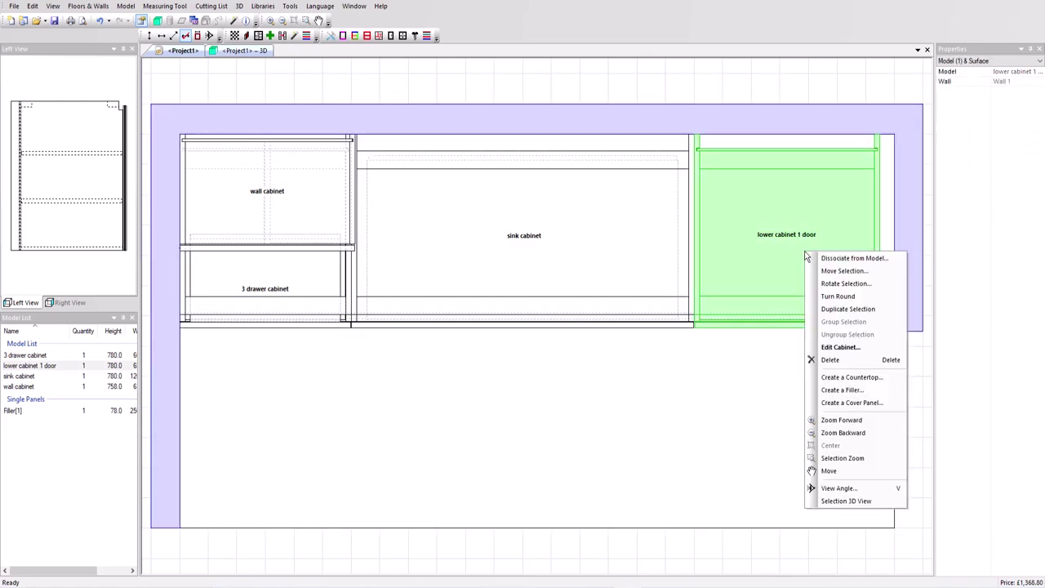
{"action": "left_click", "coordinate": [829, 390]}
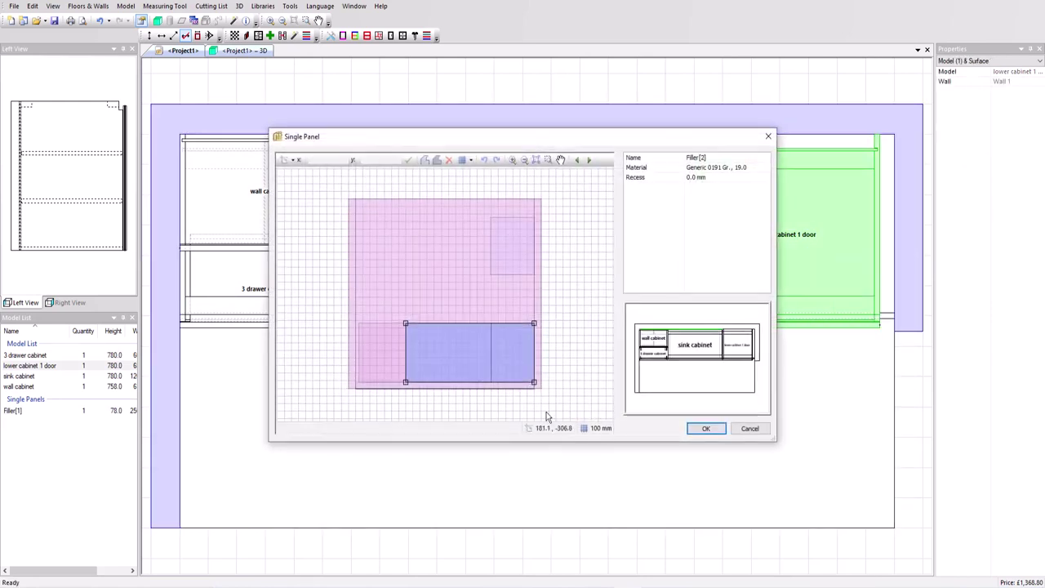
{"action": "left_click_drag", "start_coordinate": [668, 309], "coordinate": [664, 367]}
{"action": "scroll", "coordinate": [683, 353], "scroll_direction": "up", "scroll_amount": 3}
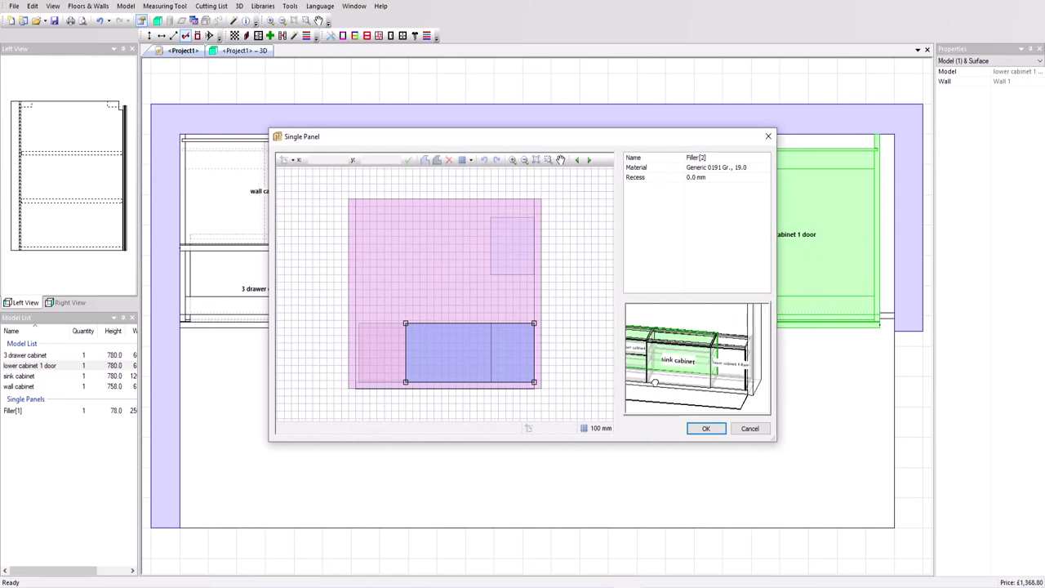
{"action": "left_click", "coordinate": [589, 161]}
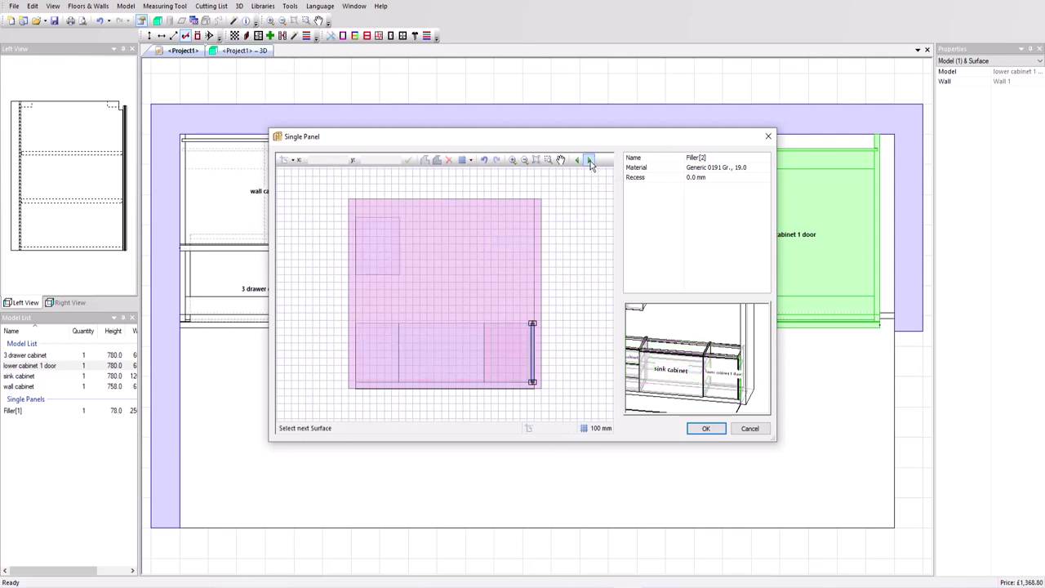
{"action": "mouse_move", "coordinate": [643, 379]}
{"action": "middle_mouse_down"}
{"action": "mouse_move", "coordinate": [672, 384]}
{"action": "mouse_move", "coordinate": [625, 374]}
{"action": "middle_mouse_up"}
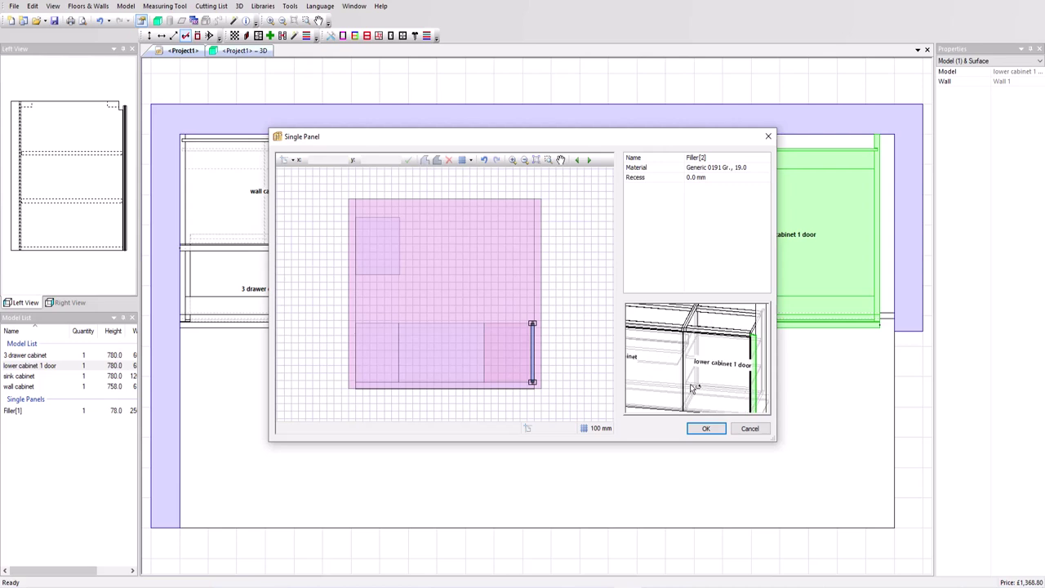
Give Filler[2] a 30 mm recess and bring up its material choices.
{"action": "left_click", "coordinate": [709, 178]}
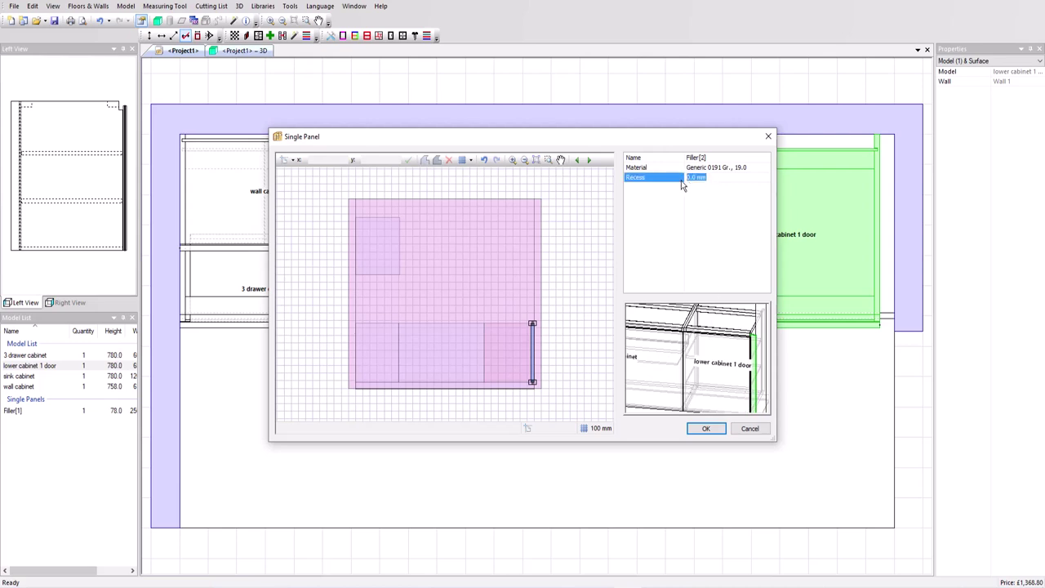
{"action": "type", "text": "30"}
{"action": "key", "text": "Return"}
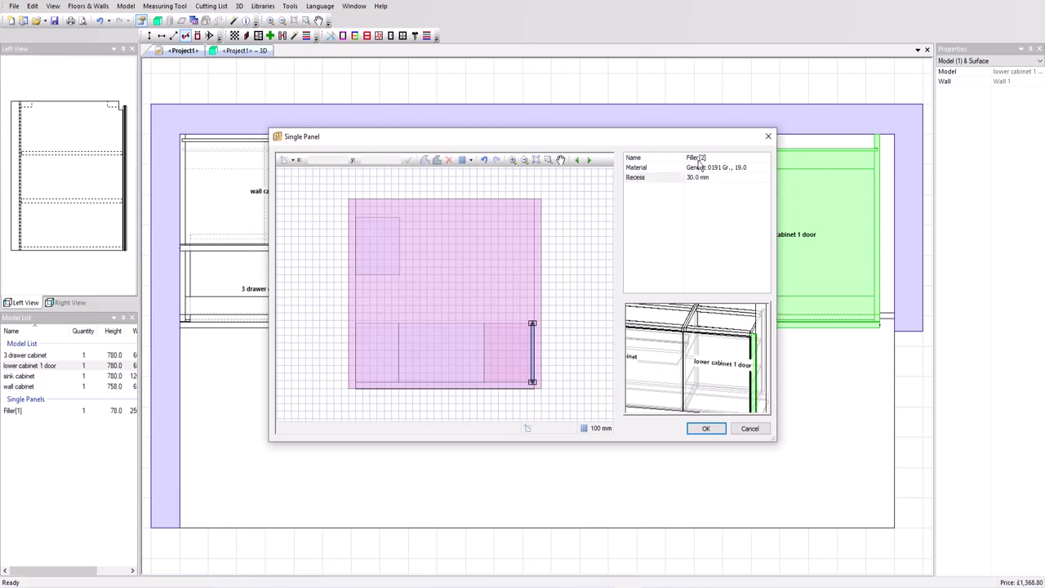
{"action": "left_click", "coordinate": [702, 168]}
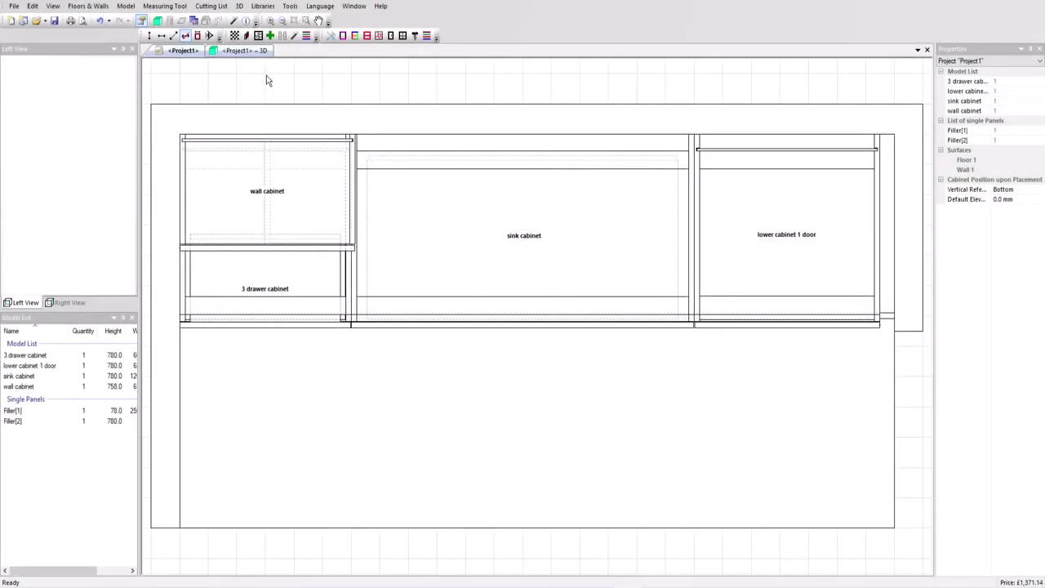
Create a countertop over the three base cabinets in Formica 0380, 38.0 material.
{"action": "left_click", "coordinate": [24, 356]}
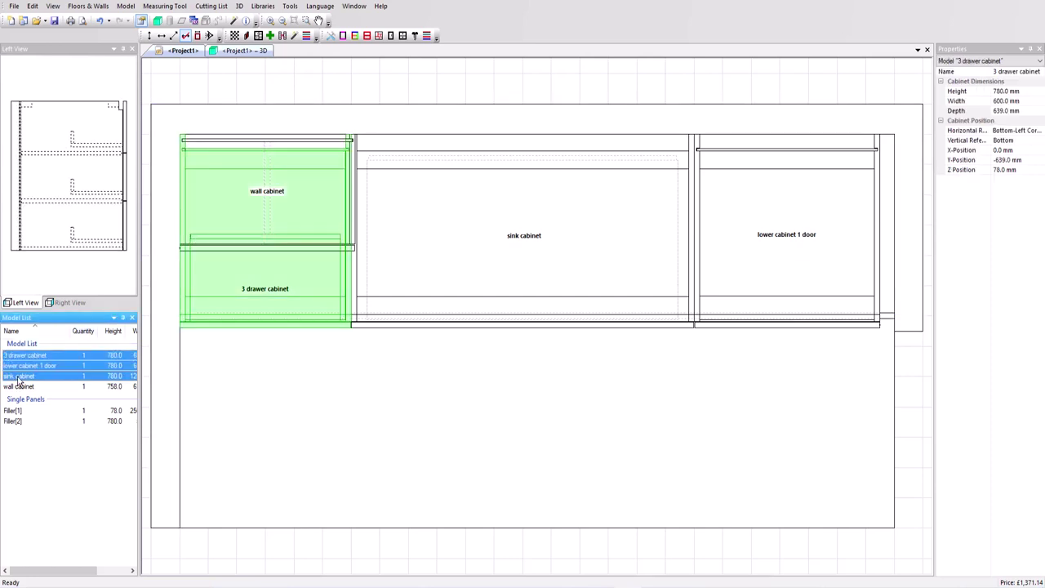
{"action": "left_click", "coordinate": [18, 377], "text": "shift"}
{"action": "right_click", "coordinate": [414, 235]}
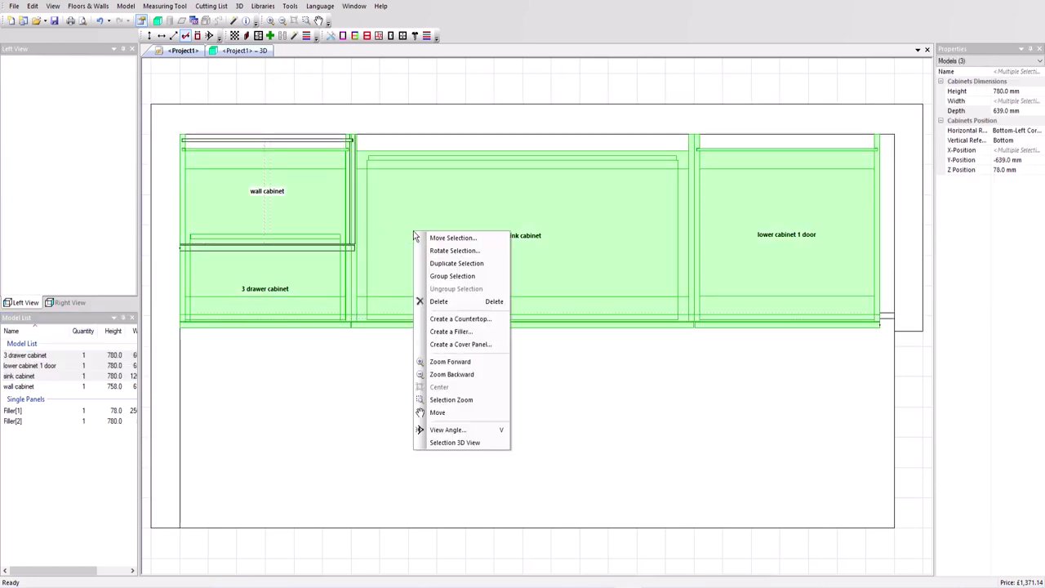
{"action": "left_click", "coordinate": [449, 321]}
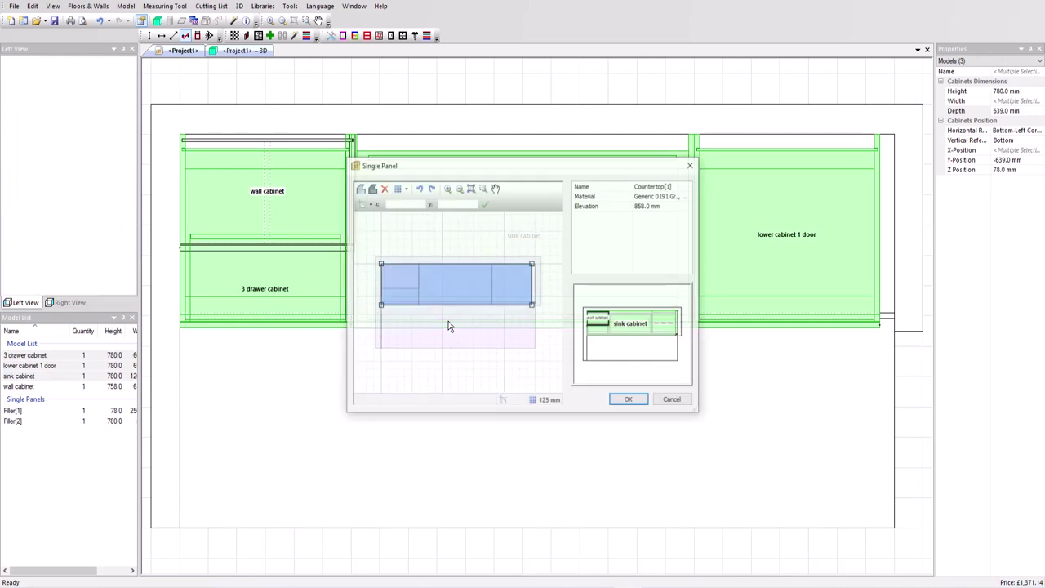
{"action": "left_click", "coordinate": [641, 198]}
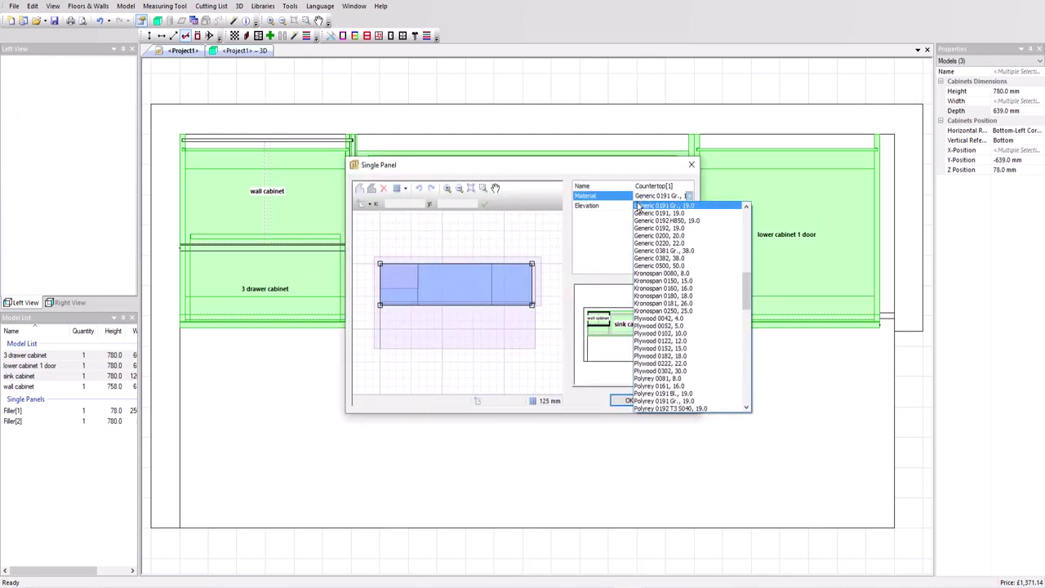
{"action": "scroll", "coordinate": [665, 326], "scroll_direction": "up", "scroll_amount": 9}
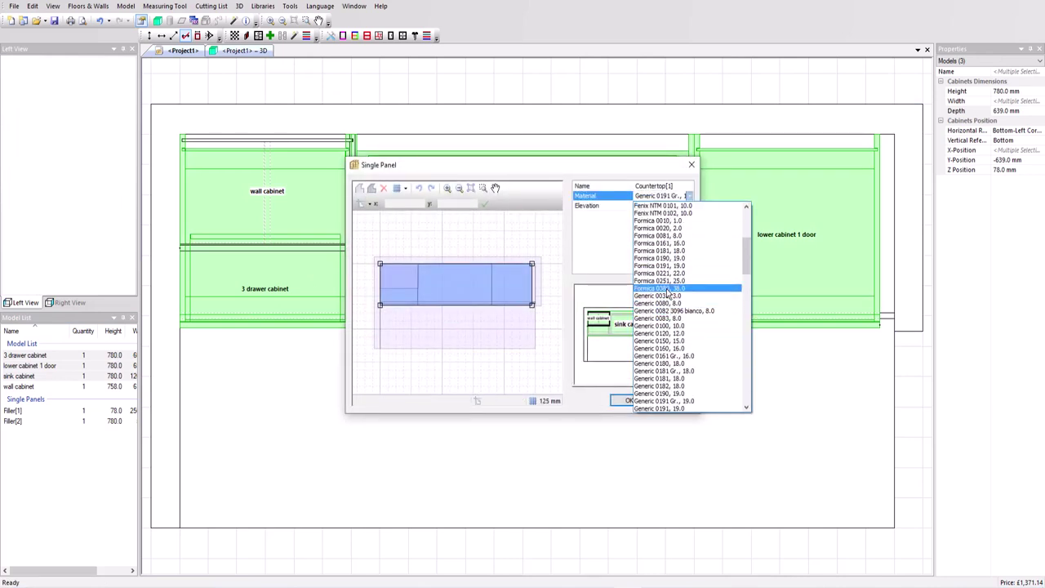
{"action": "left_click", "coordinate": [668, 291]}
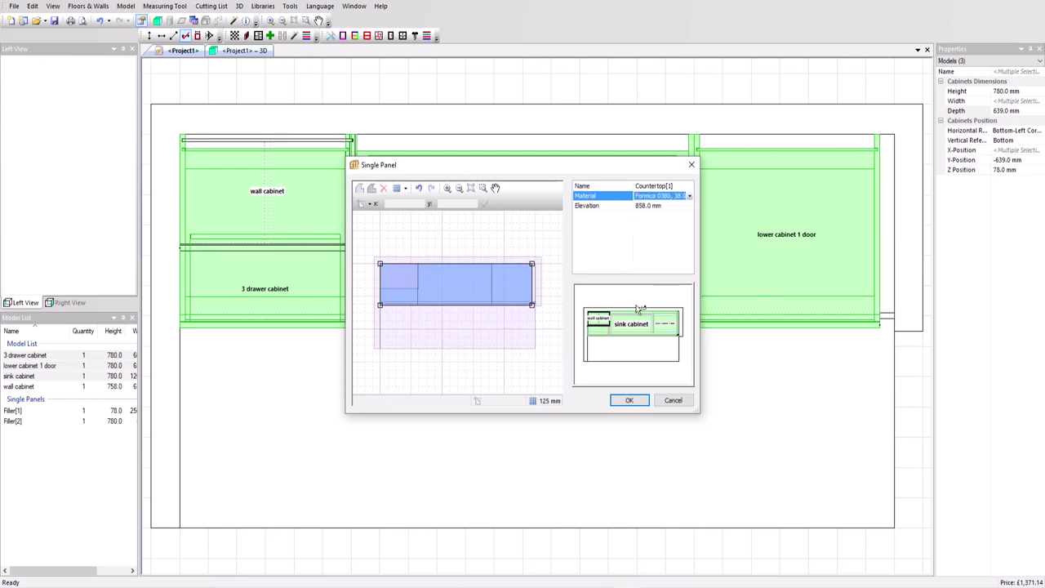
Extend the countertop's right edge slightly and confirm it as Countertop[1].
{"action": "scroll", "coordinate": [496, 296], "scroll_direction": "up", "scroll_amount": 2}
{"action": "middle_click_drag", "start_coordinate": [522, 292], "coordinate": [444, 318]}
{"action": "scroll", "coordinate": [473, 303], "scroll_direction": "up", "scroll_amount": 3}
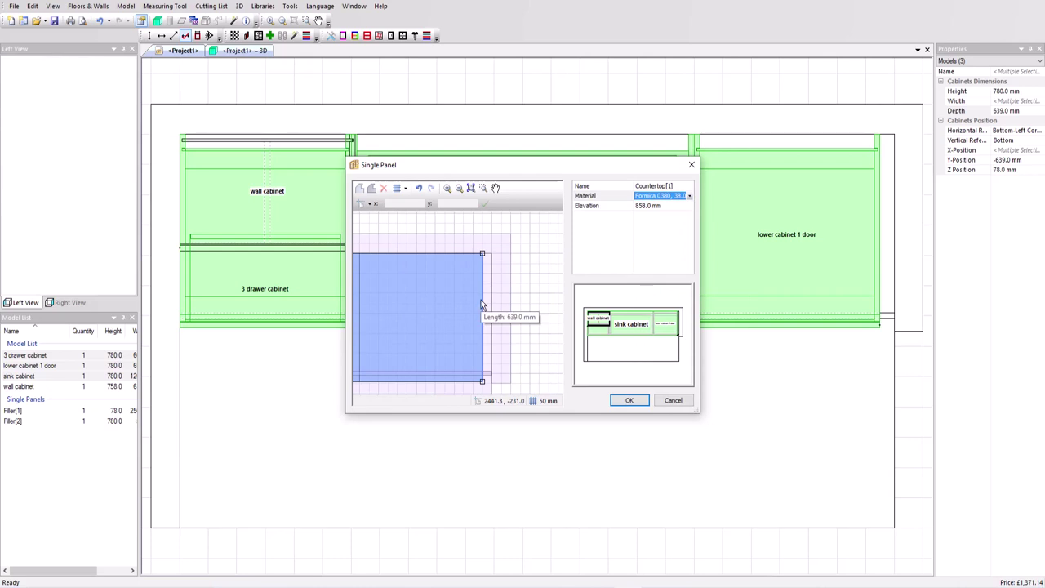
{"action": "left_click", "coordinate": [482, 305]}
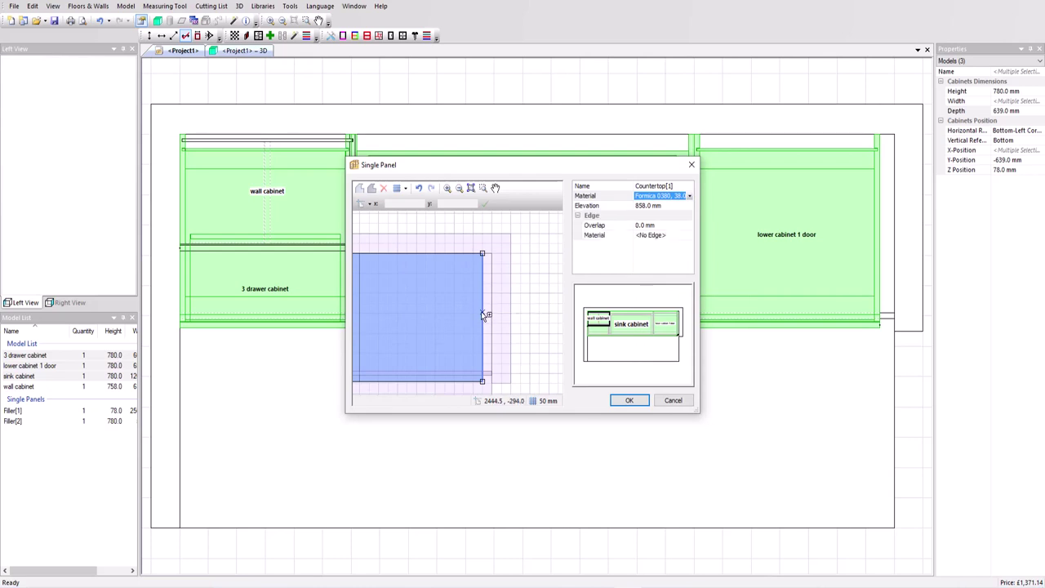
{"action": "left_click_drag", "start_coordinate": [482, 314], "coordinate": [490, 314]}
{"action": "left_click", "coordinate": [627, 399]}
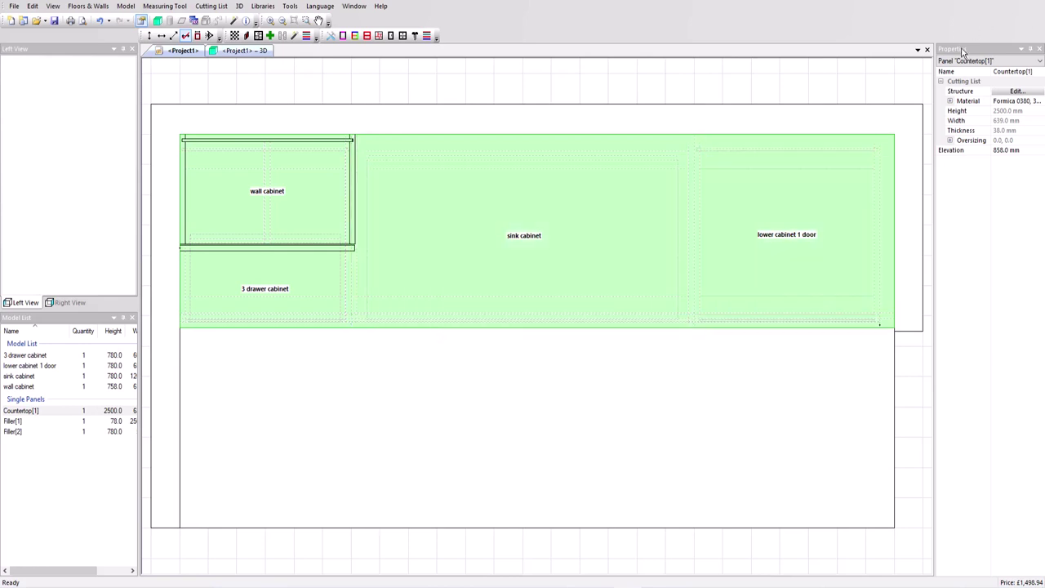
Add a centred rectangular 427 × 770 mm sink cut-out as inner tooling on Countertop[1].
{"action": "left_click", "coordinate": [1016, 92]}
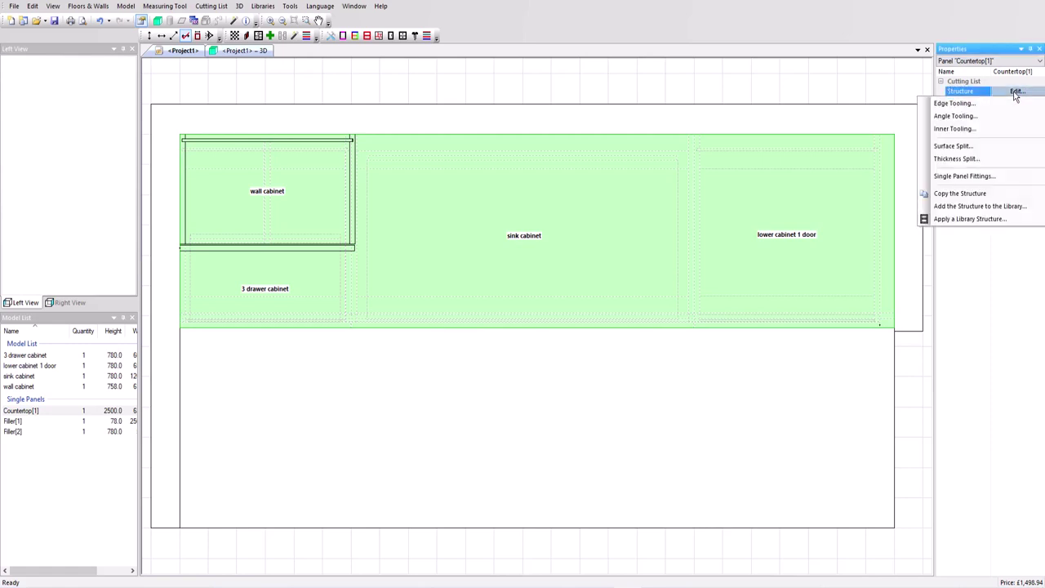
{"action": "left_click", "coordinate": [952, 130]}
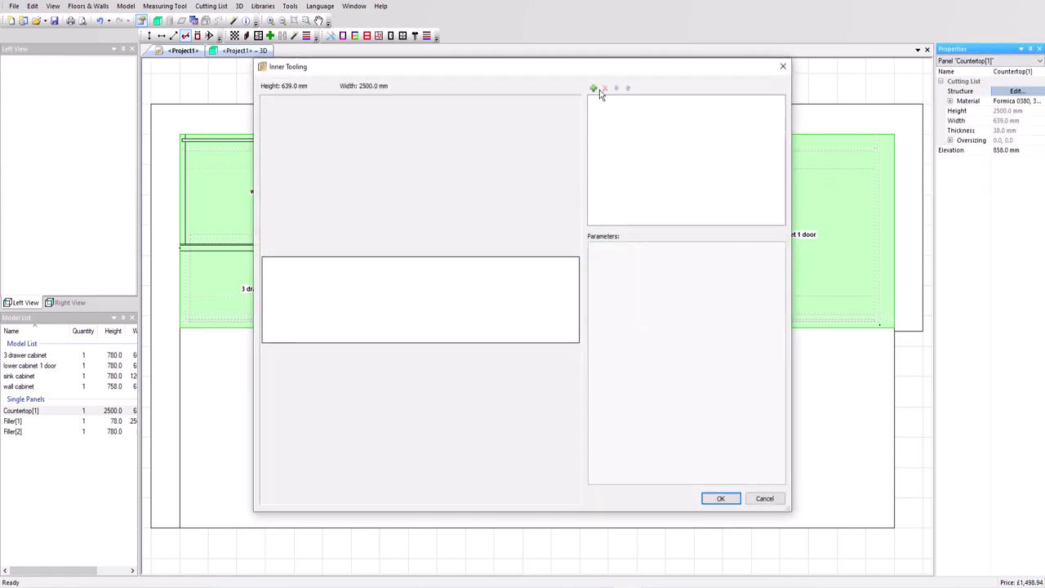
{"action": "left_click", "coordinate": [594, 89]}
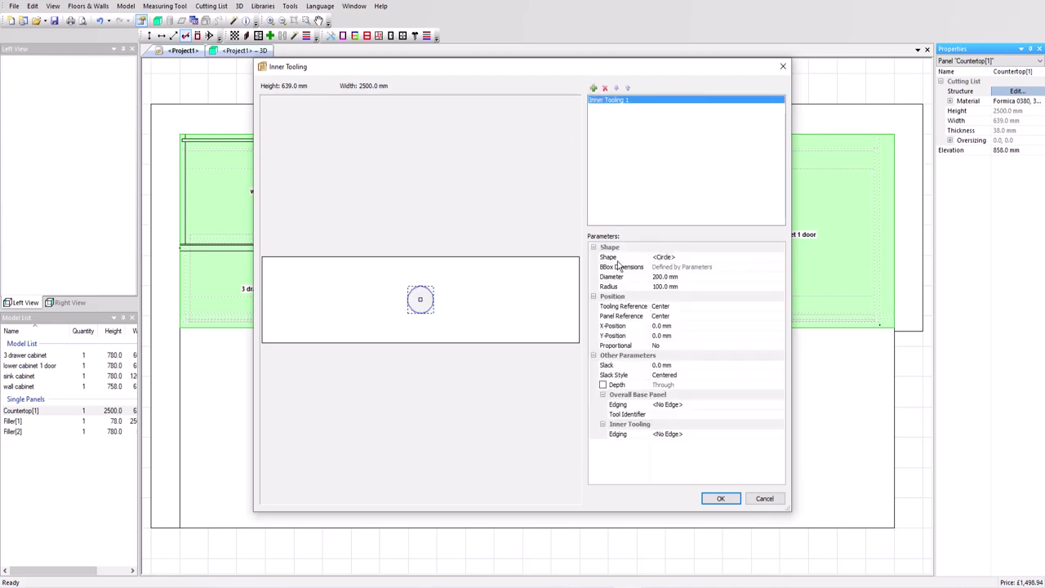
{"action": "left_click", "coordinate": [662, 260]}
{"action": "left_click", "coordinate": [662, 259]}
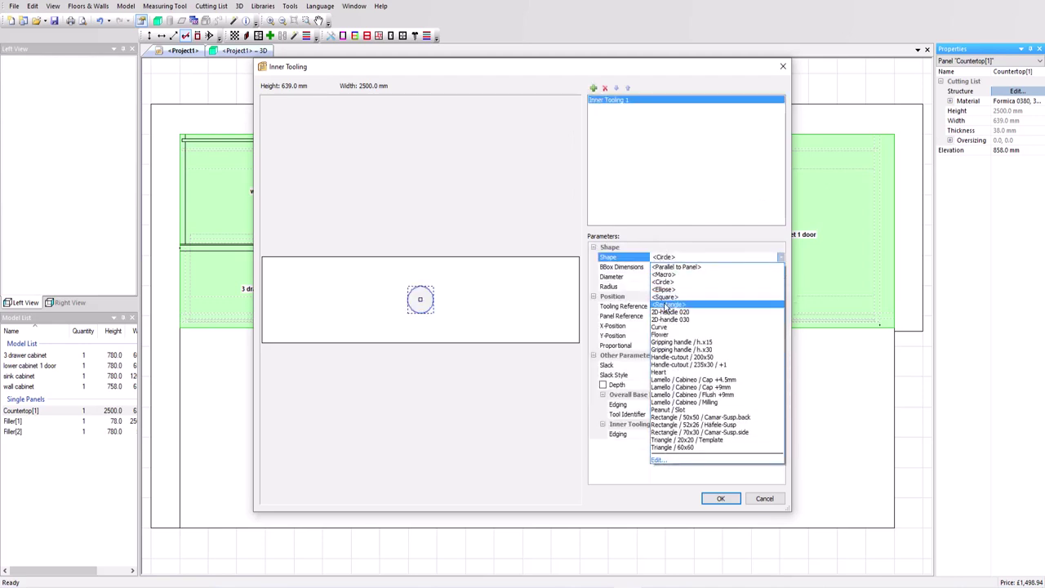
{"action": "left_click", "coordinate": [667, 303]}
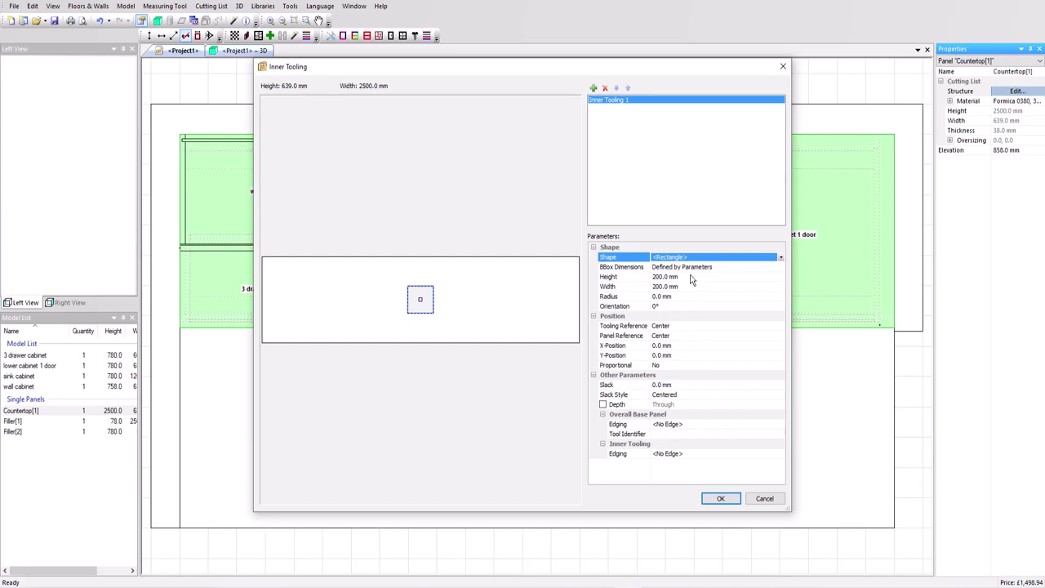
{"action": "left_click", "coordinate": [637, 277]}
{"action": "type", "text": "427"}
{"action": "key", "text": "Tab"}
{"action": "type", "text": "770"}
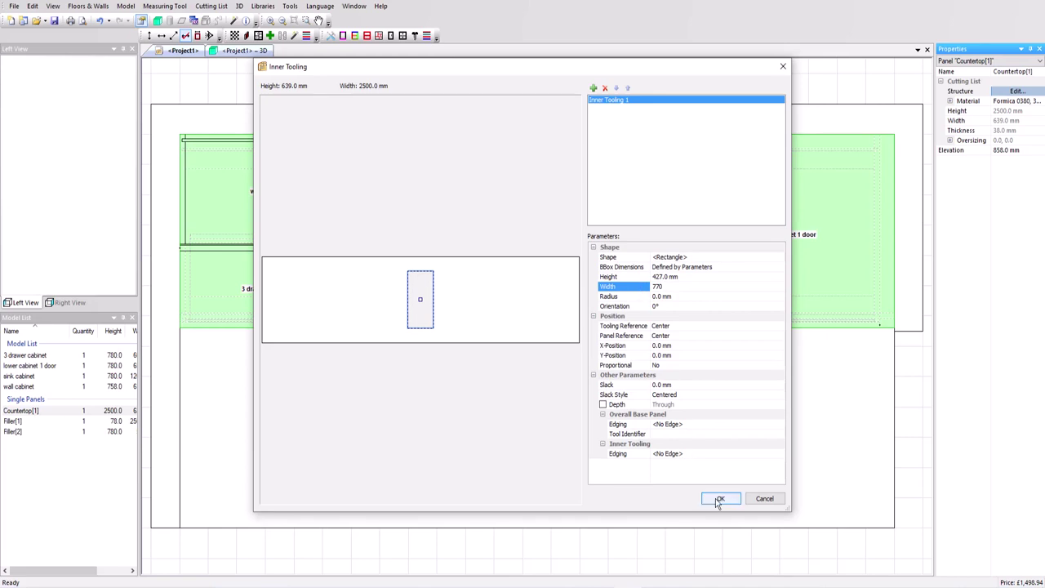
{"action": "left_click", "coordinate": [721, 498]}
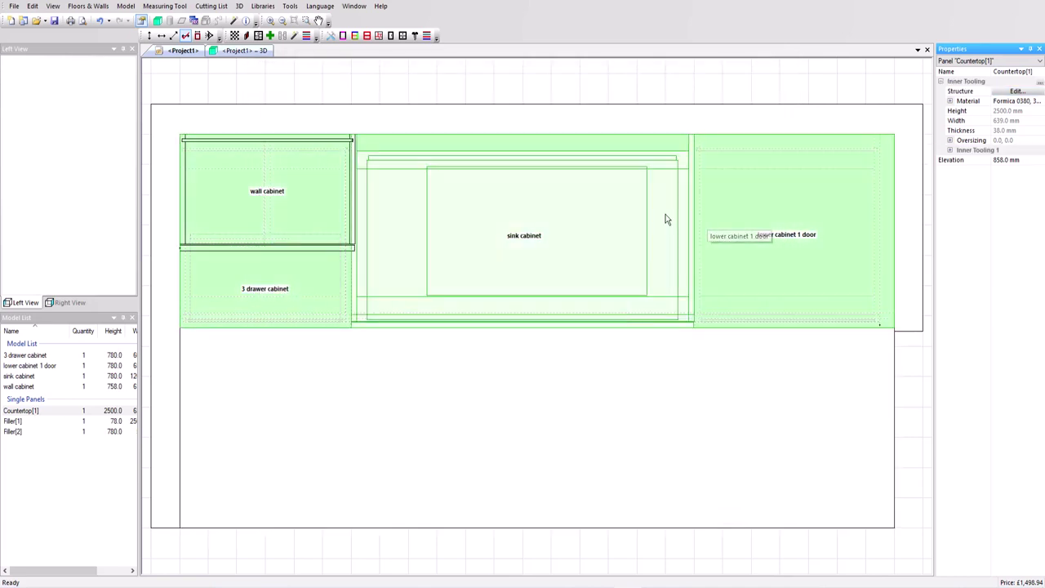
Add the 3D-Sink fitting from the 3D group to Countertop[1]'s cut-out.
{"action": "left_click", "coordinate": [1004, 92]}
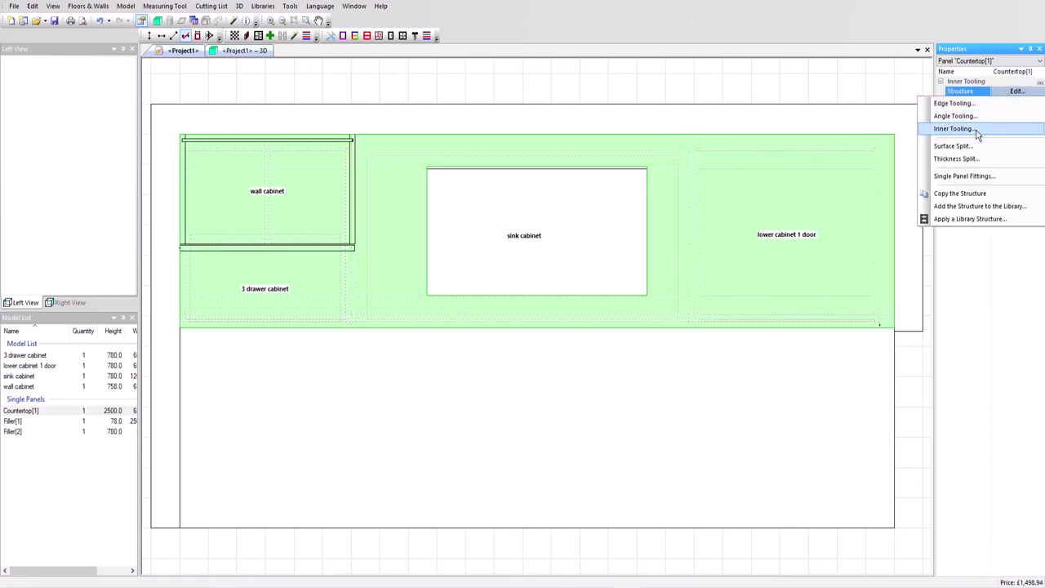
{"action": "left_click", "coordinate": [959, 177]}
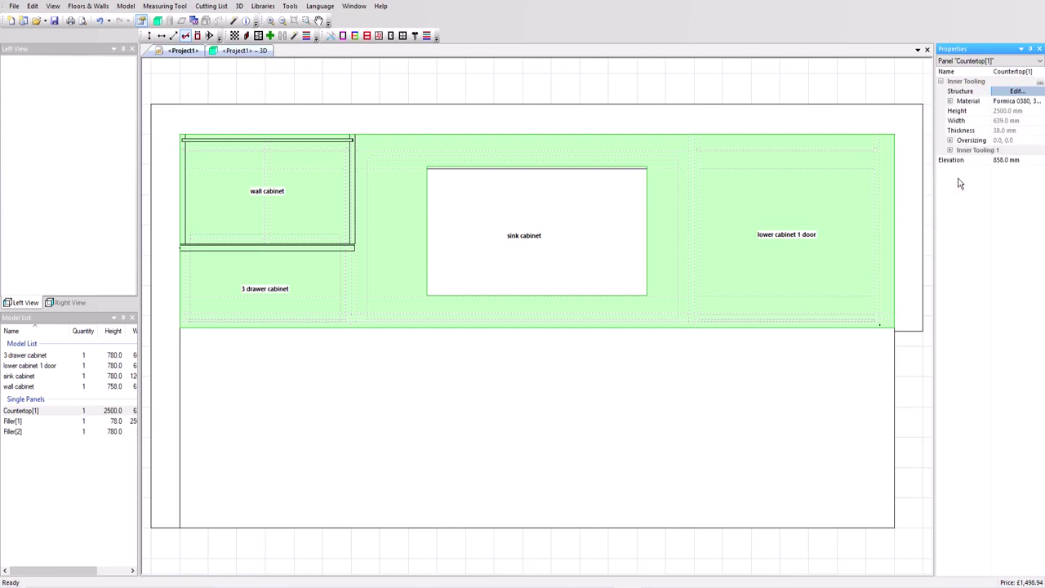
{"action": "left_click", "coordinate": [629, 156]}
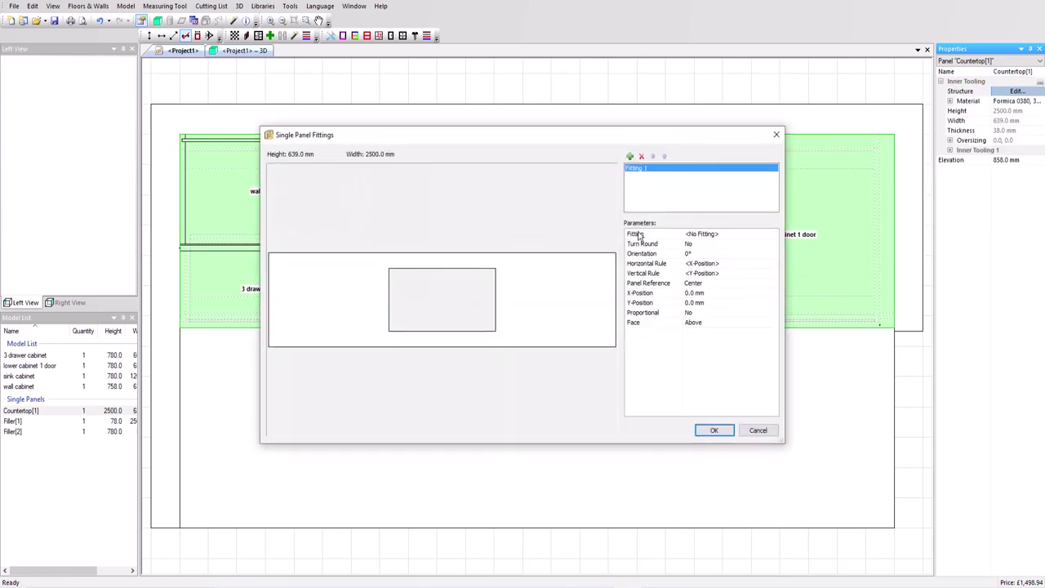
{"action": "left_click", "coordinate": [712, 235]}
{"action": "left_click", "coordinate": [713, 236]}
{"action": "left_click", "coordinate": [692, 257]}
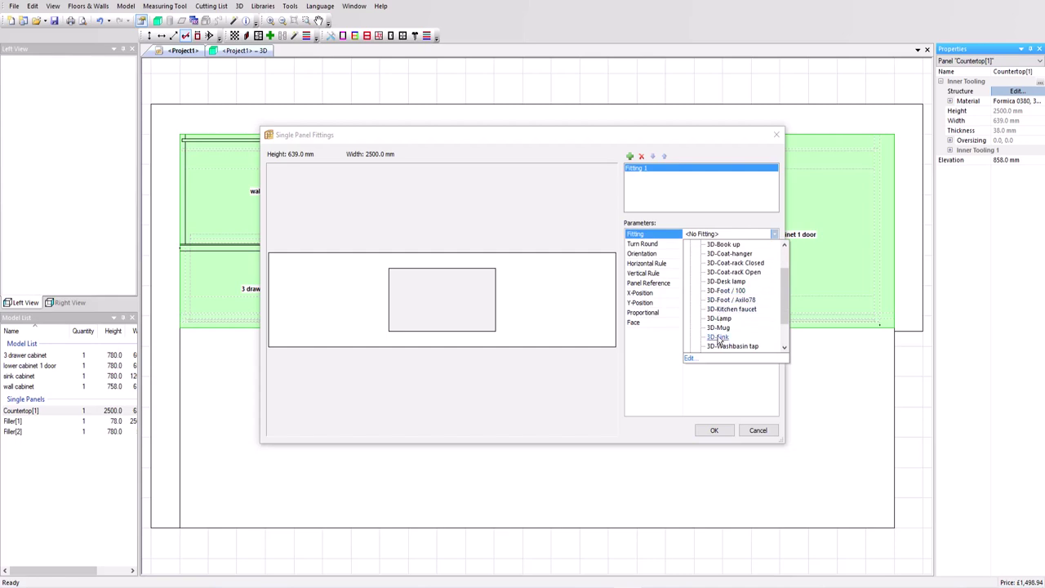
{"action": "left_click", "coordinate": [719, 337]}
{"action": "left_click", "coordinate": [714, 430]}
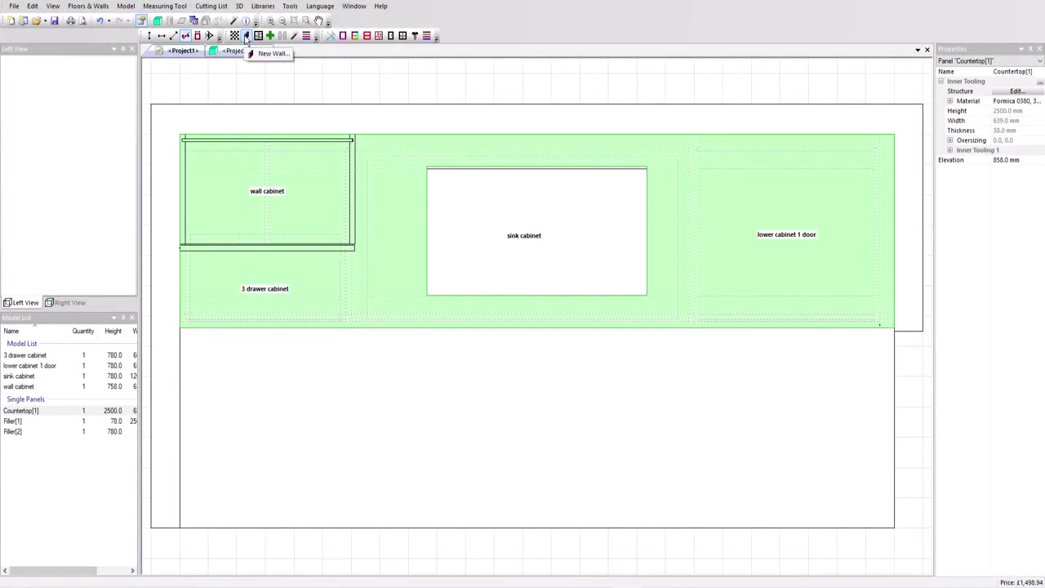
Draw a new wall in relative-angle input with segments of 1100 mm and 1000 mm.
{"action": "left_click", "coordinate": [246, 36]}
{"action": "left_click", "coordinate": [315, 120]}
{"action": "left_click", "coordinate": [322, 169]}
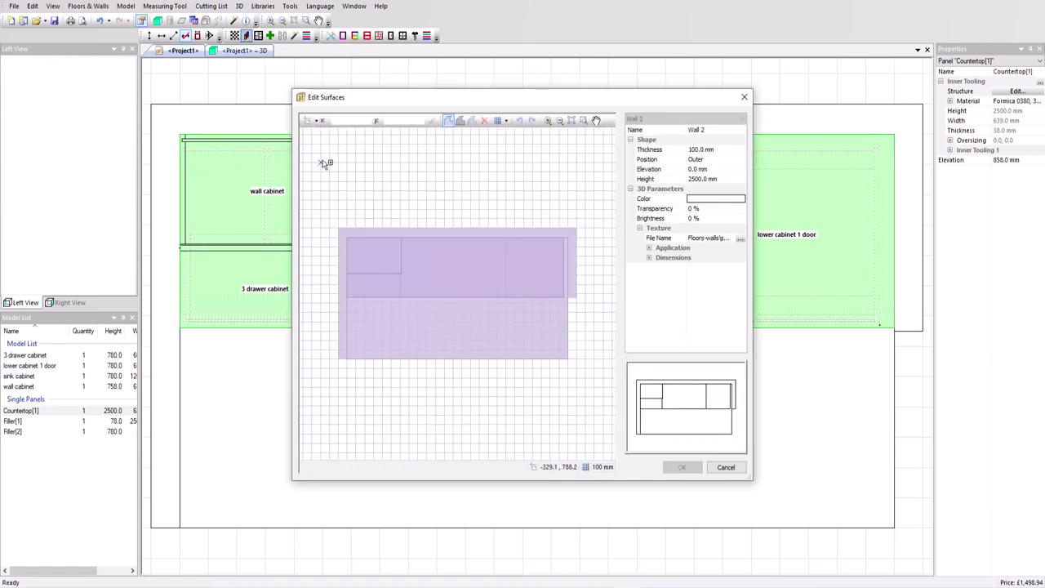
{"action": "left_click", "coordinate": [346, 237]}
{"action": "left_click", "coordinate": [427, 237]}
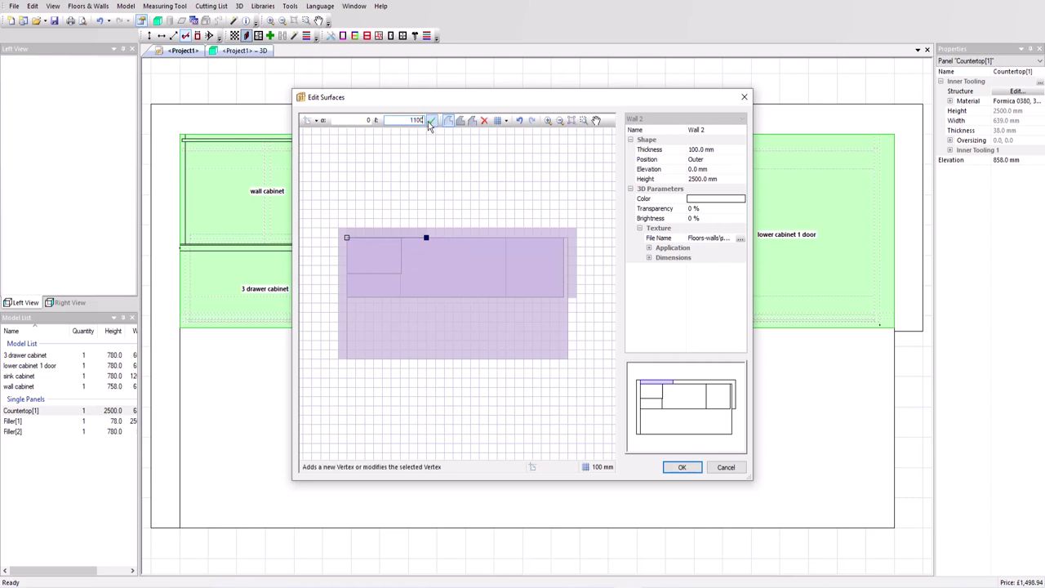
{"action": "key", "text": "Return"}
{"action": "left_click", "coordinate": [478, 237]}
{"action": "double_click", "coordinate": [408, 120]}
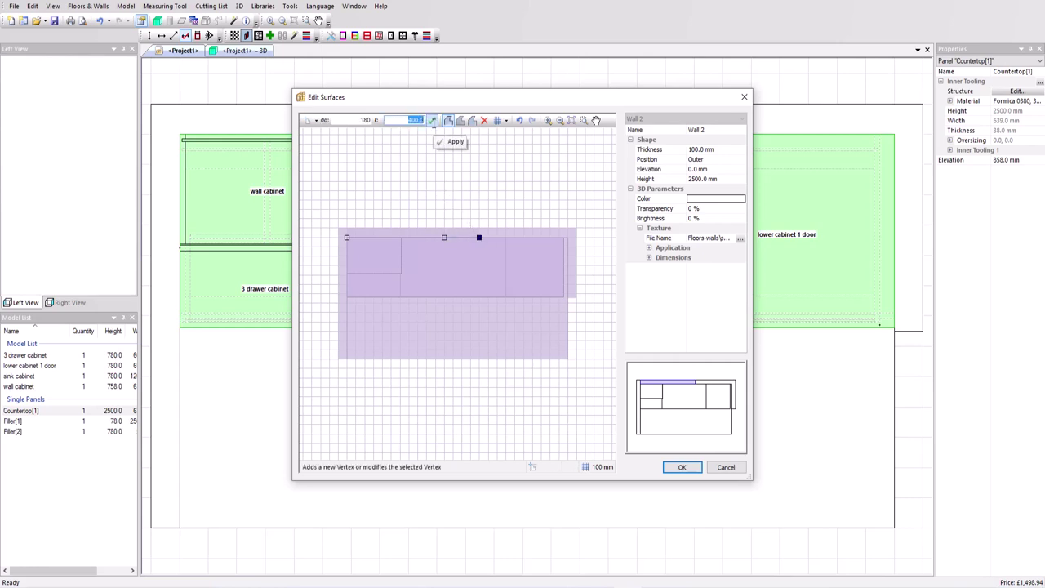
{"action": "type", "text": "1000"}
{"action": "left_click", "coordinate": [433, 121]}
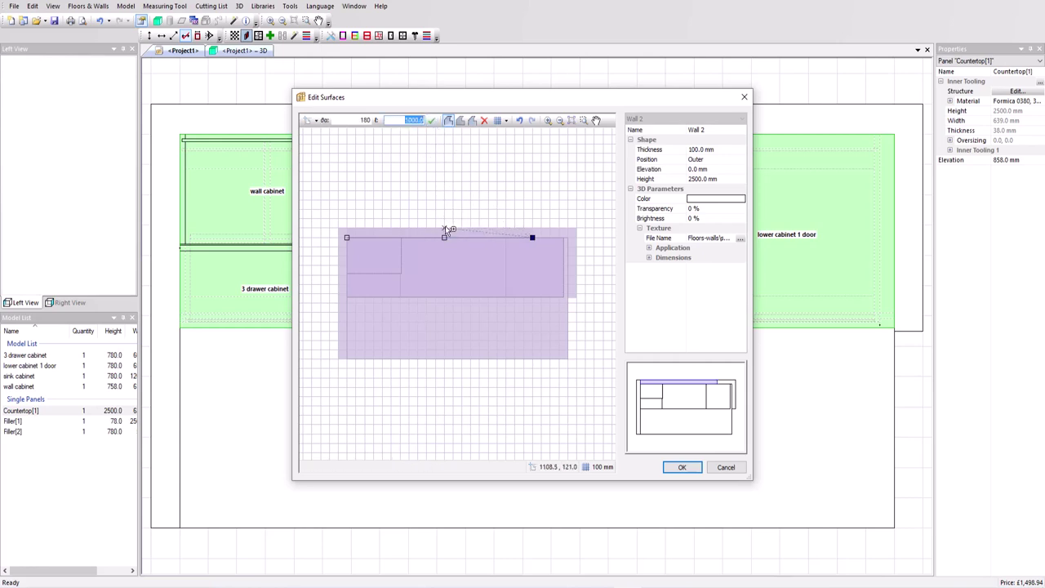
Delete the wall's first point, then set Wall 2 elevation to 1000 mm and height to 1200 mm.
{"action": "mouse_move", "coordinate": [345, 240]}
{"action": "left_click", "coordinate": [345, 237]}
{"action": "key", "text": "Delete"}
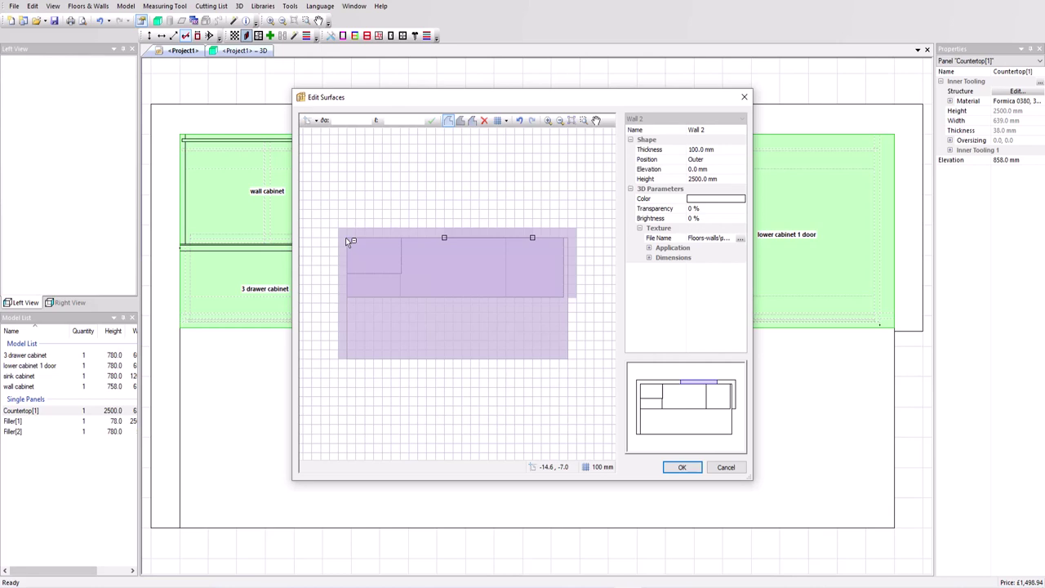
{"action": "left_click_drag", "start_coordinate": [690, 408], "coordinate": [706, 395]}
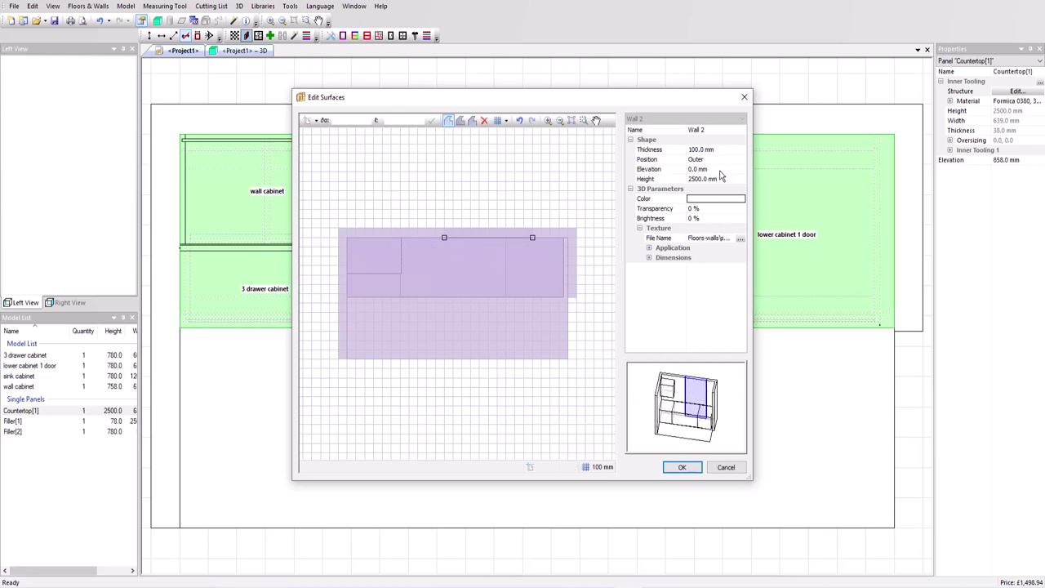
{"action": "left_click", "coordinate": [680, 172]}
{"action": "type", "text": "1000"}
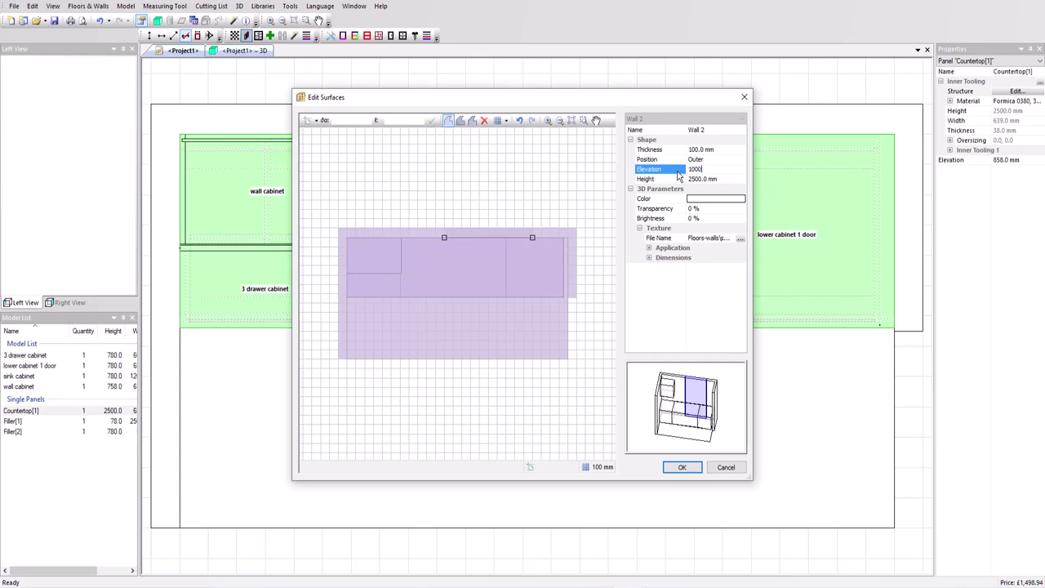
{"action": "key", "text": "Tab"}
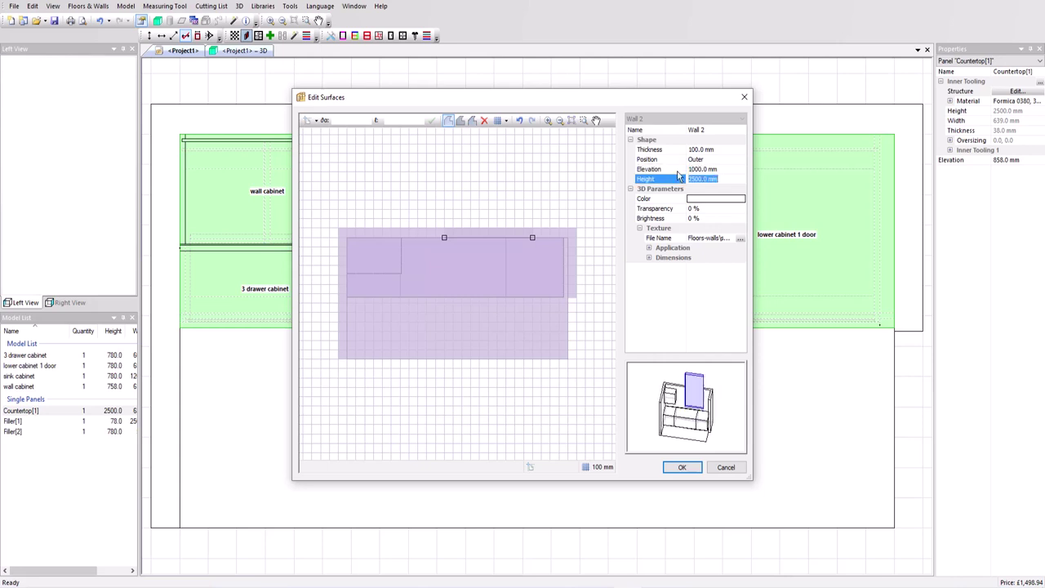
{"action": "type", "text": "1200"}
{"action": "key", "text": "Return"}
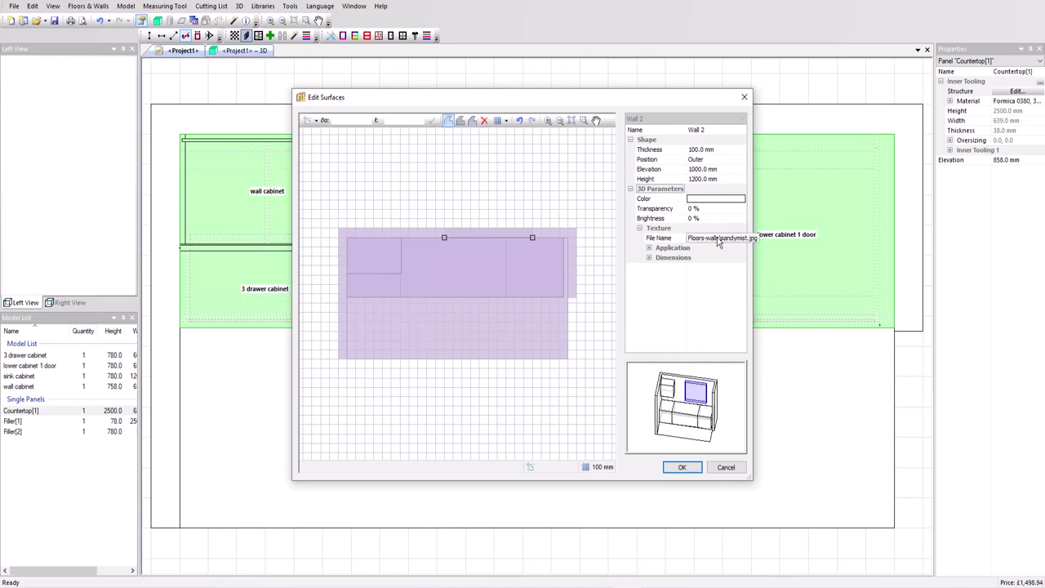
Apply the Textures > Windows 'oak sliding window.jpg' image to Wall 2 with Stretch application.
{"action": "left_click", "coordinate": [739, 239]}
{"action": "left_click", "coordinate": [740, 238]}
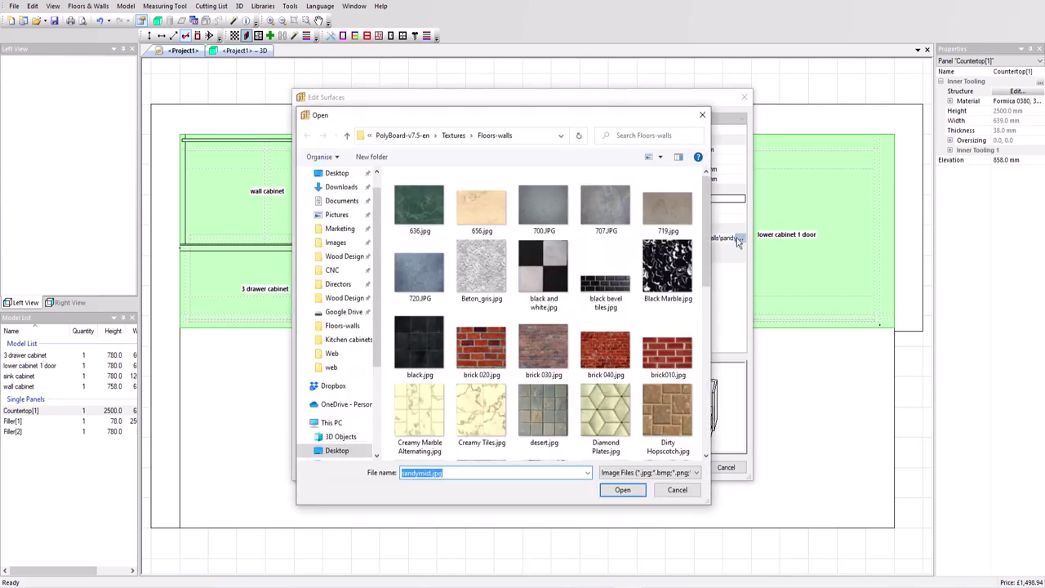
{"action": "left_click", "coordinate": [450, 136]}
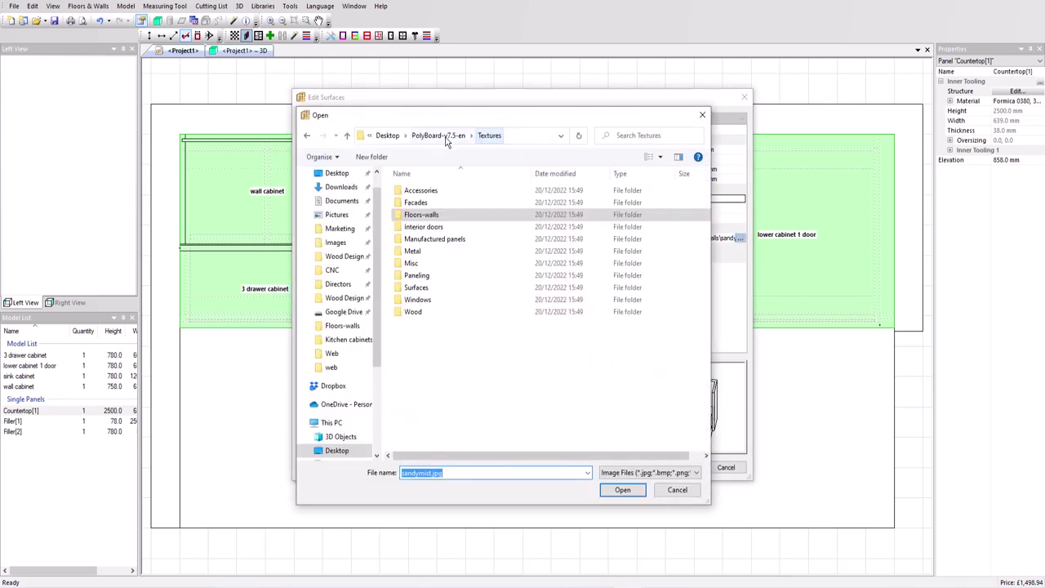
{"action": "double_click", "coordinate": [417, 300]}
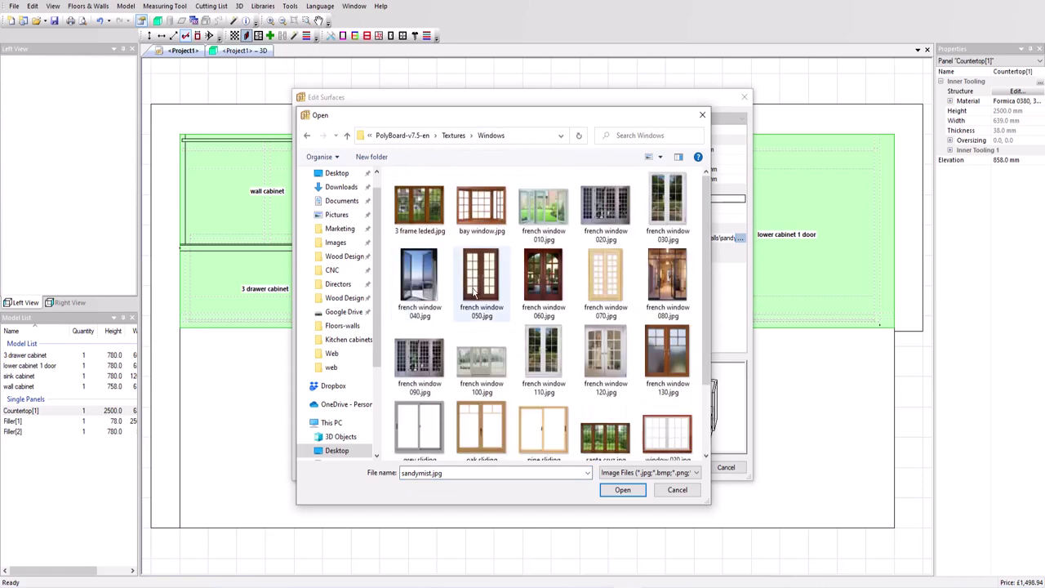
{"action": "scroll", "coordinate": [480, 290], "scroll_direction": "down", "scroll_amount": 1}
{"action": "left_click", "coordinate": [476, 328]}
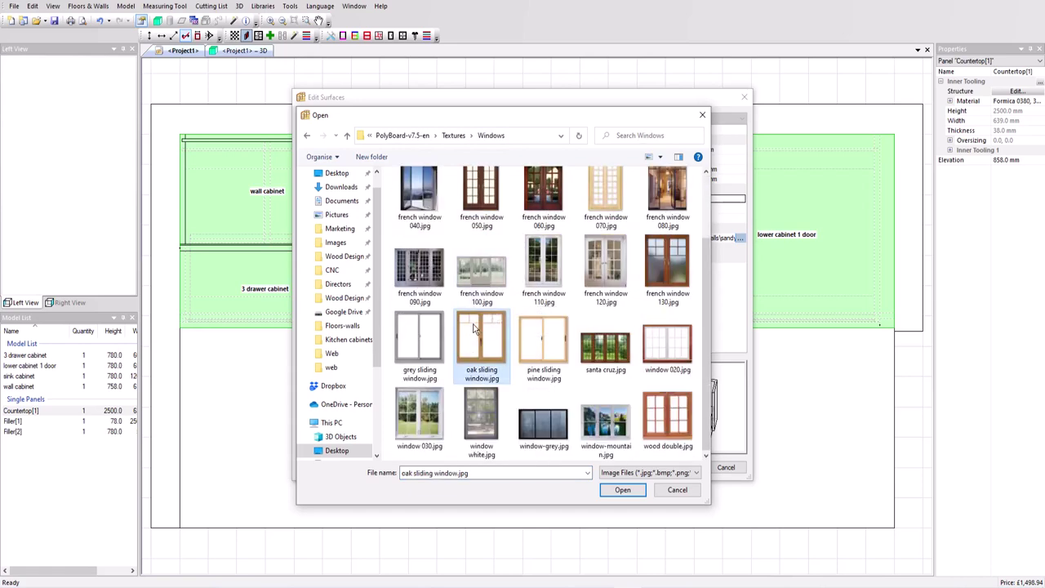
{"action": "left_click", "coordinate": [622, 491]}
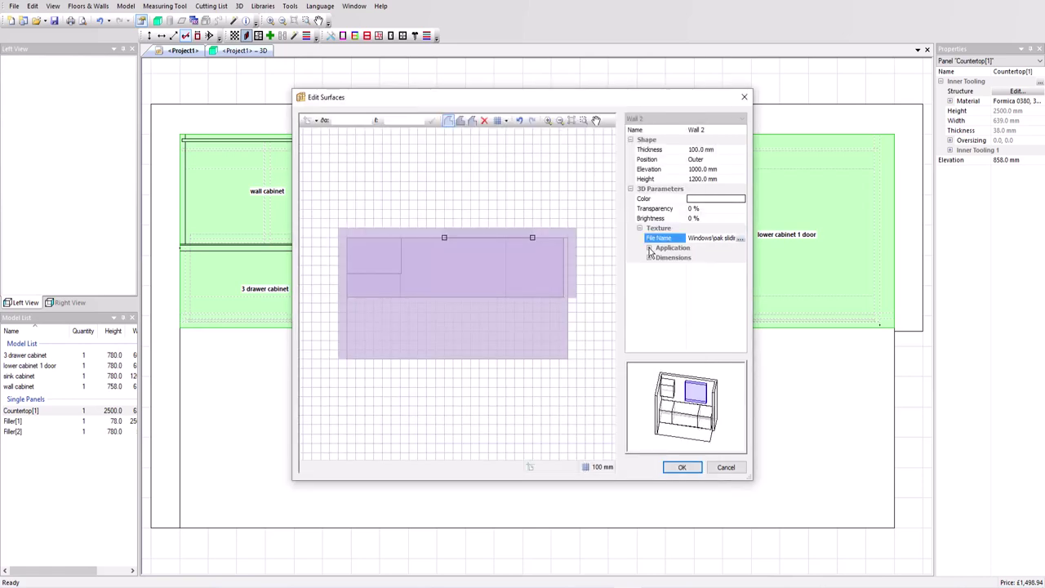
{"action": "left_click", "coordinate": [649, 247]}
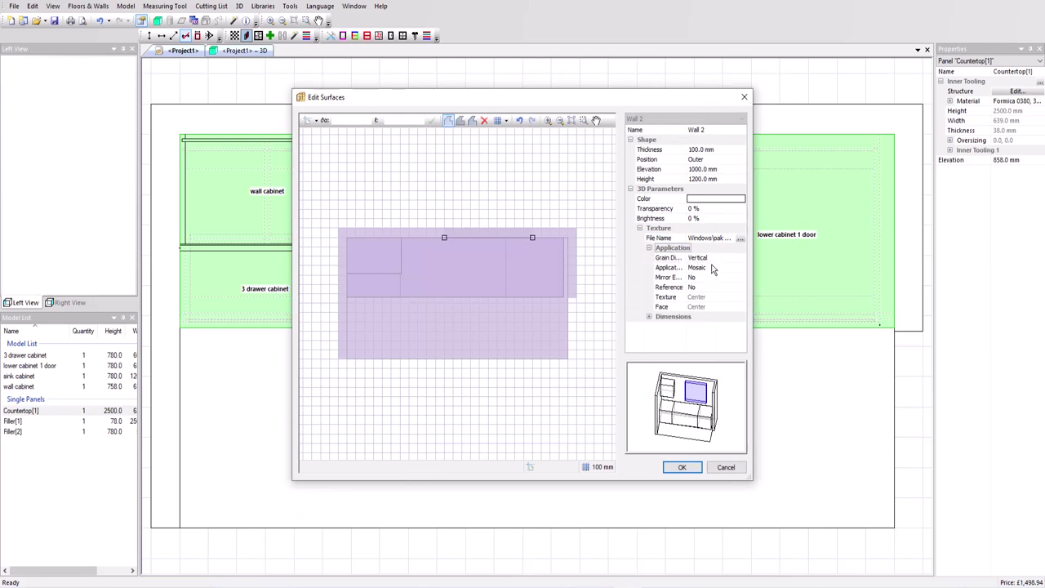
{"action": "left_click", "coordinate": [713, 269]}
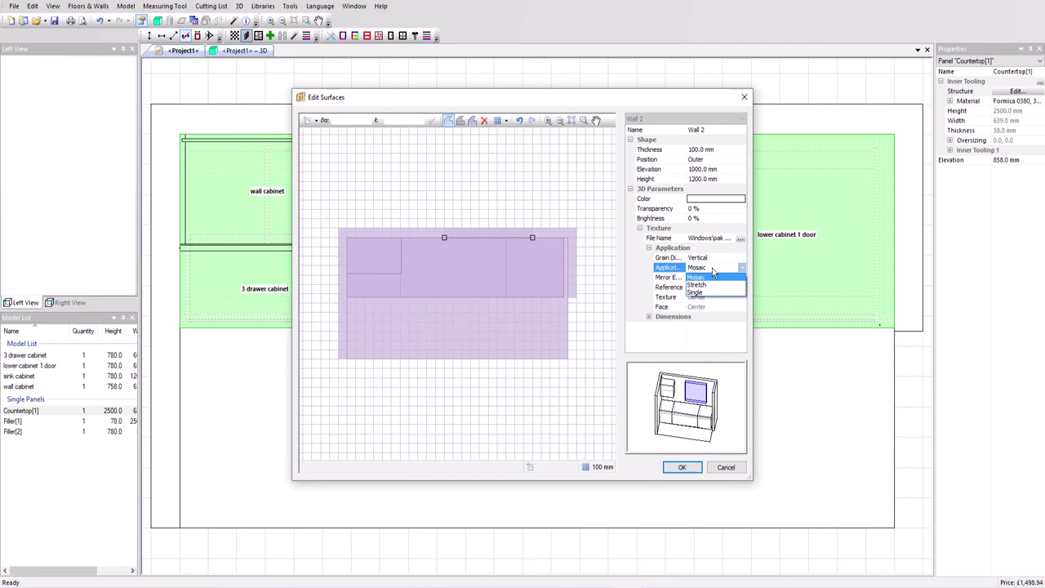
{"action": "left_click", "coordinate": [709, 284]}
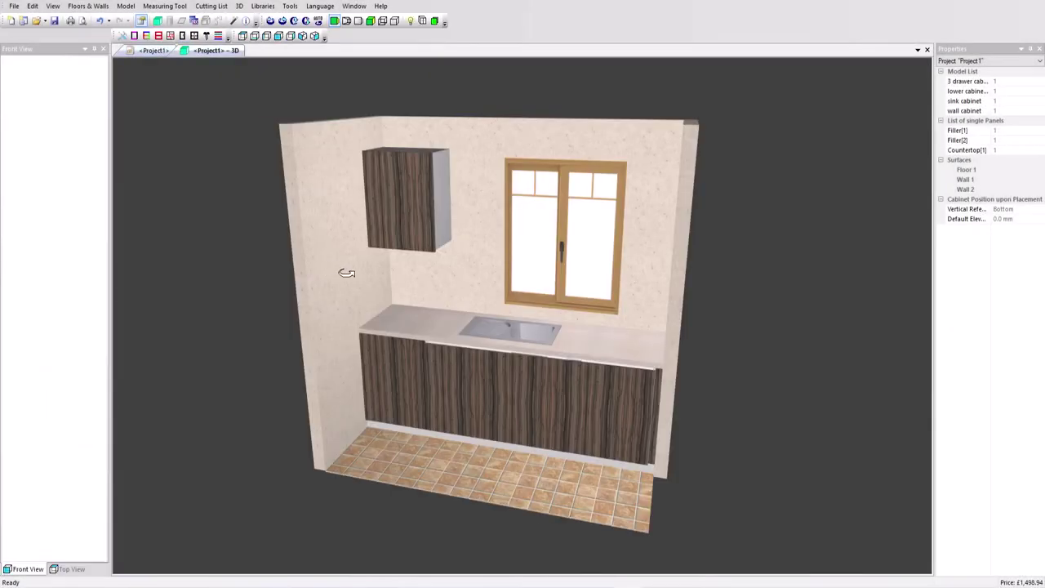
Change the wall cabinet's width from 614.0 mm to 900 mm in Properties.
{"action": "left_click_drag", "start_coordinate": [346, 272], "coordinate": [385, 273]}
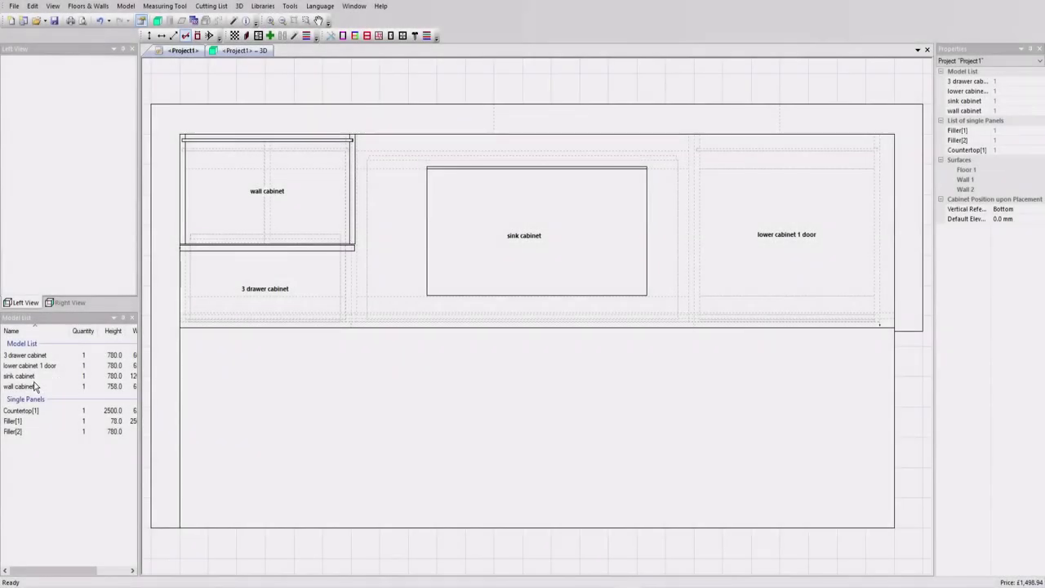
{"action": "left_click", "coordinate": [34, 386]}
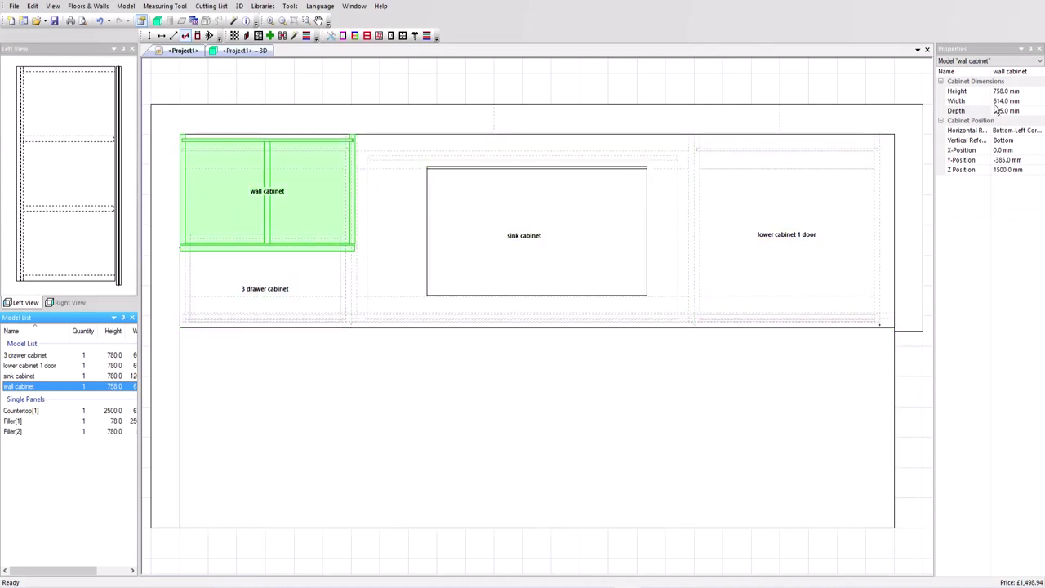
{"action": "left_click", "coordinate": [971, 102]}
{"action": "type", "text": "900"}
{"action": "key", "text": "Tab"}
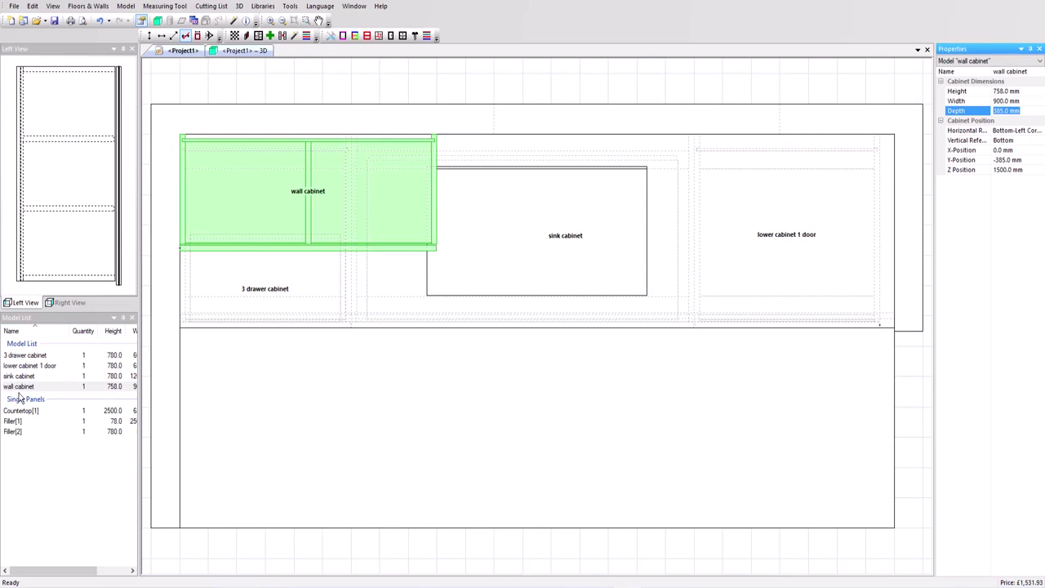
Delete the wall cabinet's front door, turning it into a six-compartment open shelf unit.
{"action": "double_click", "coordinate": [21, 386]}
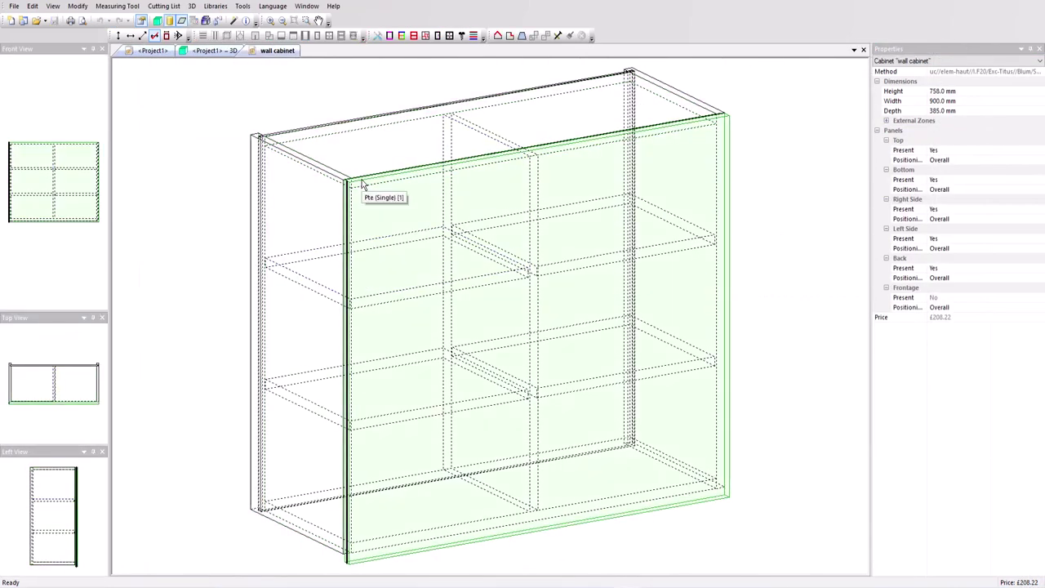
{"action": "right_click", "coordinate": [379, 208]}
{"action": "left_click", "coordinate": [407, 228]}
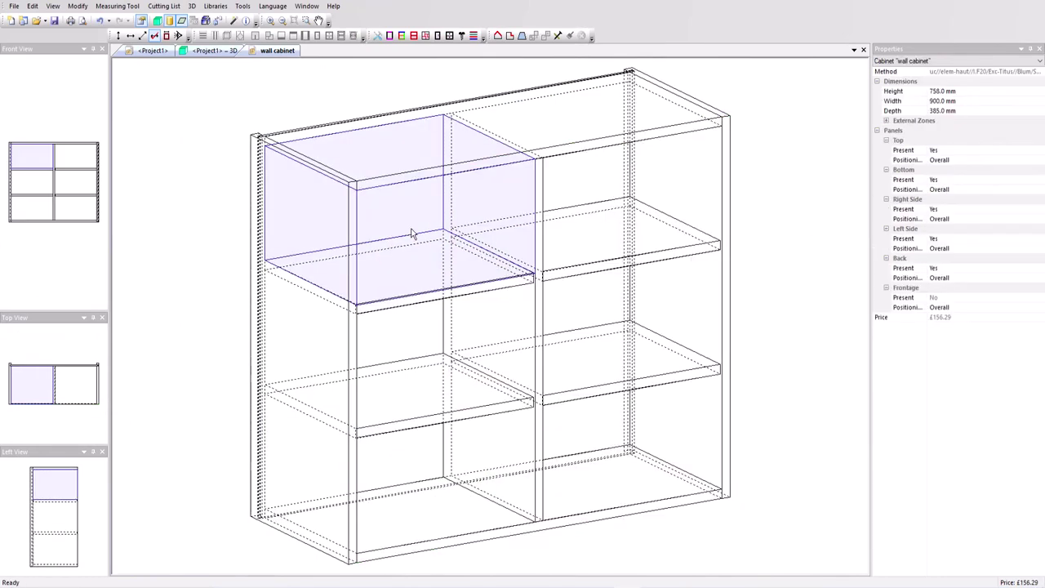
{"action": "left_click", "coordinate": [863, 50]}
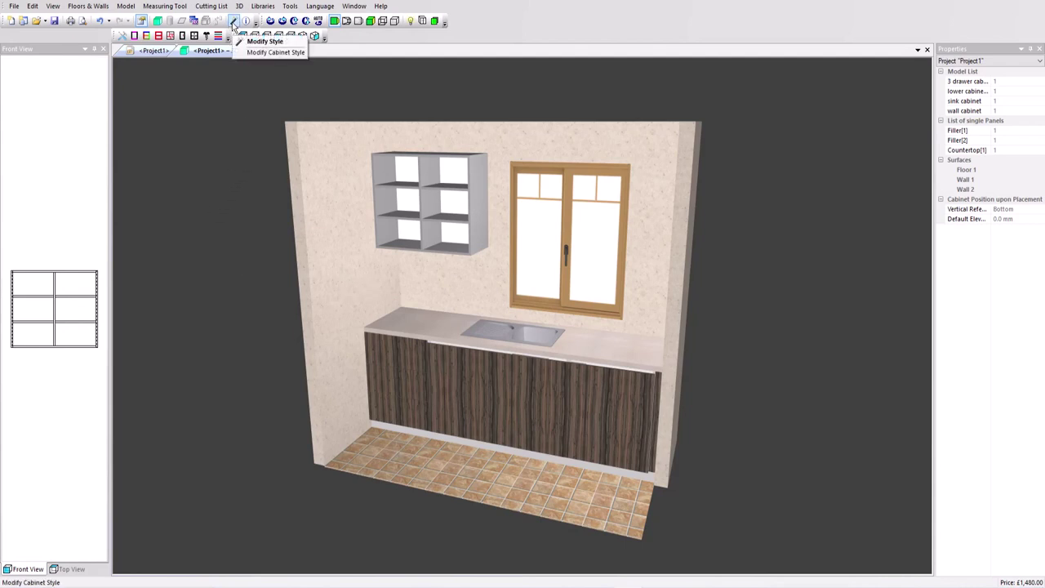
Replace panel material Generic 0192 H850 with EGGER's Egger 0192 H3006 in the project style.
{"action": "left_click", "coordinate": [243, 40]}
{"action": "left_click", "coordinate": [194, 126]}
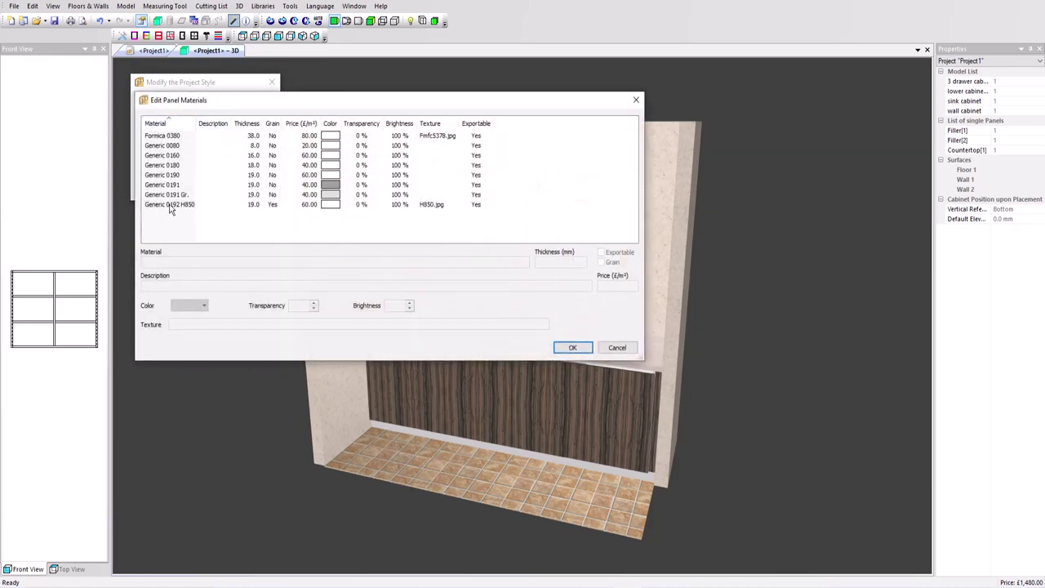
{"action": "left_click", "coordinate": [168, 206]}
{"action": "left_click", "coordinate": [170, 205]}
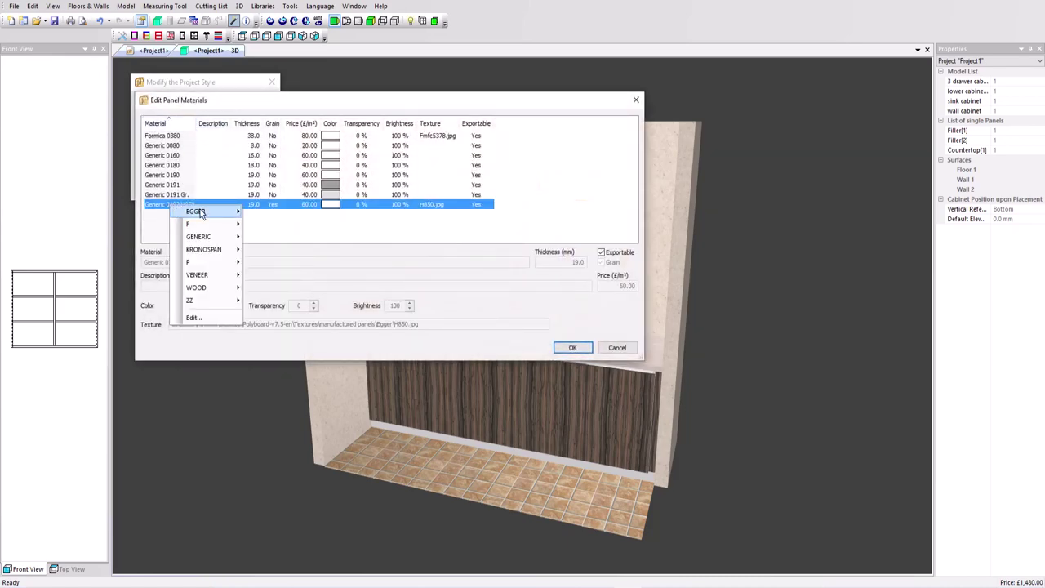
{"action": "mouse_move", "coordinate": [200, 214]}
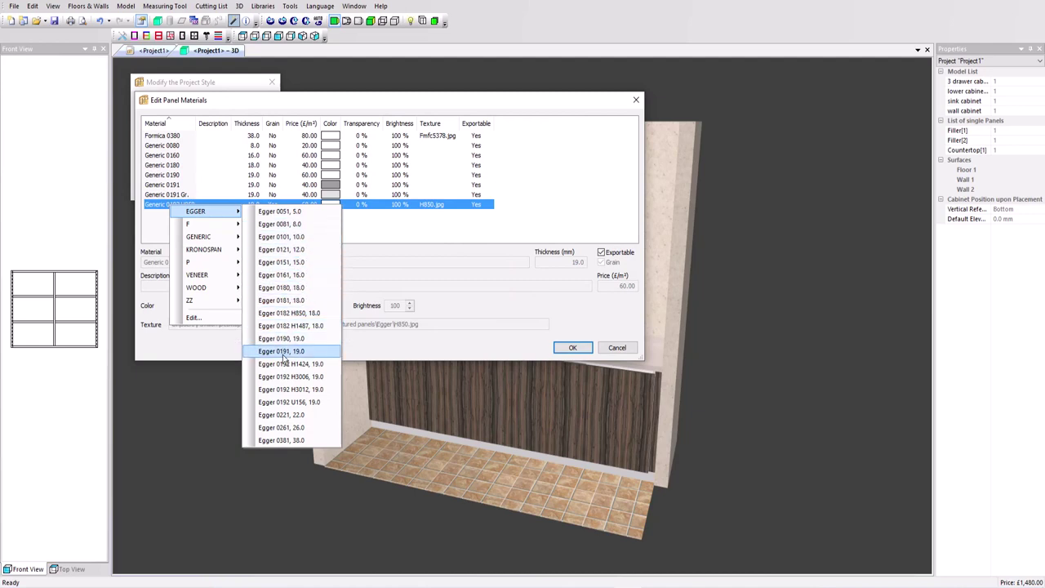
{"action": "left_click", "coordinate": [292, 377]}
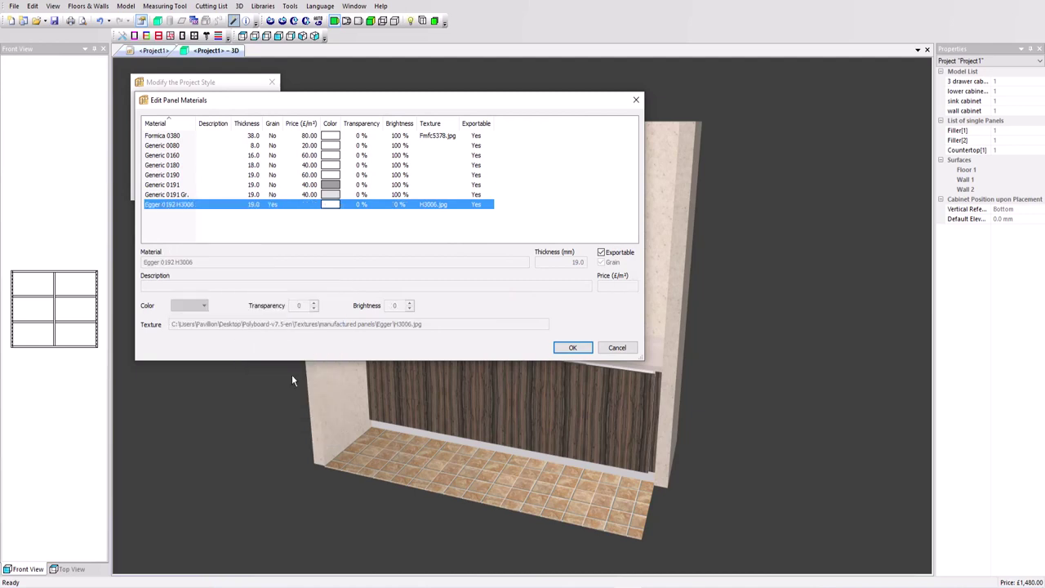
{"action": "left_click", "coordinate": [572, 346]}
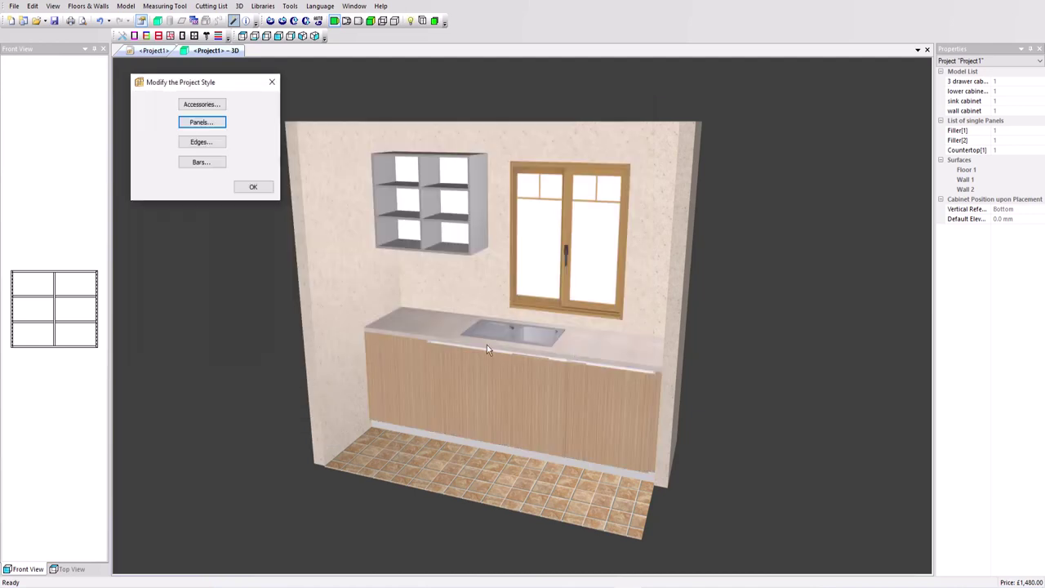
{"action": "left_click", "coordinate": [253, 186]}
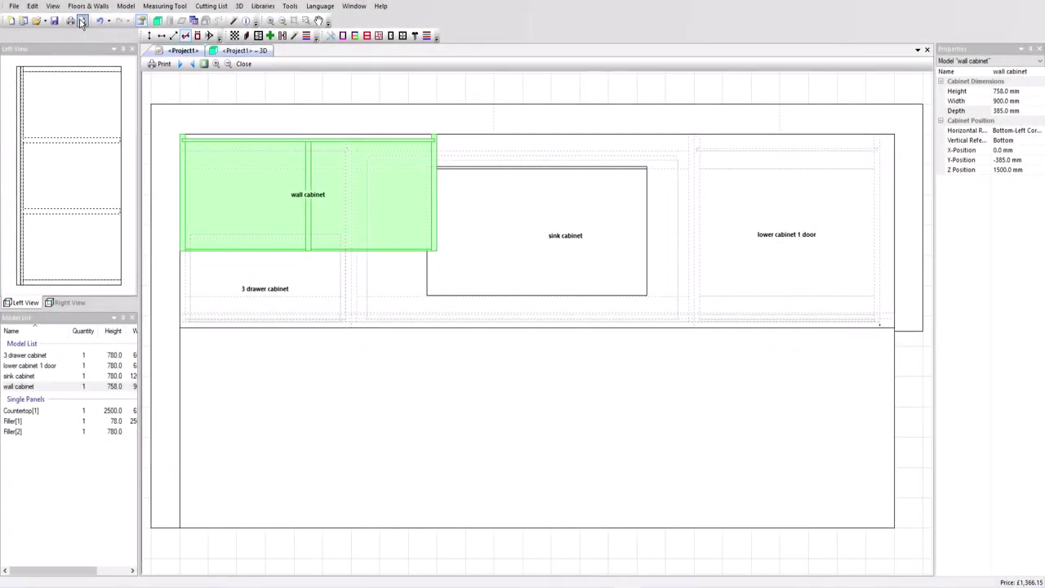
Page through the print preview past the costing and drilling pages to Countertop[1] on page 42.
{"action": "left_click", "coordinate": [81, 22]}
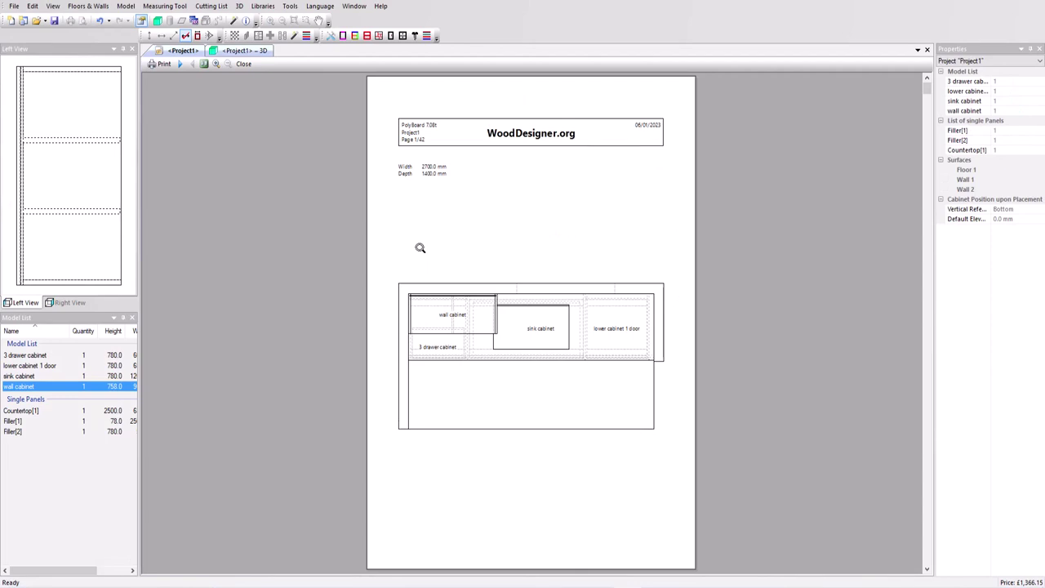
{"action": "left_click", "coordinate": [180, 65]}
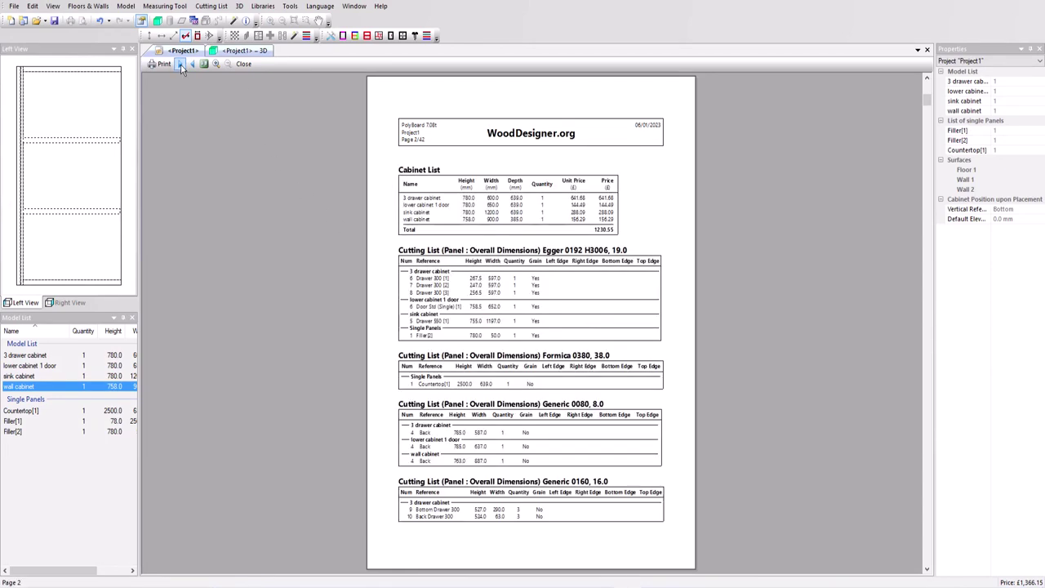
{"action": "left_click", "coordinate": [181, 64]}
{"action": "left_click", "coordinate": [181, 64]}
{"action": "left_click", "coordinate": [180, 65]}
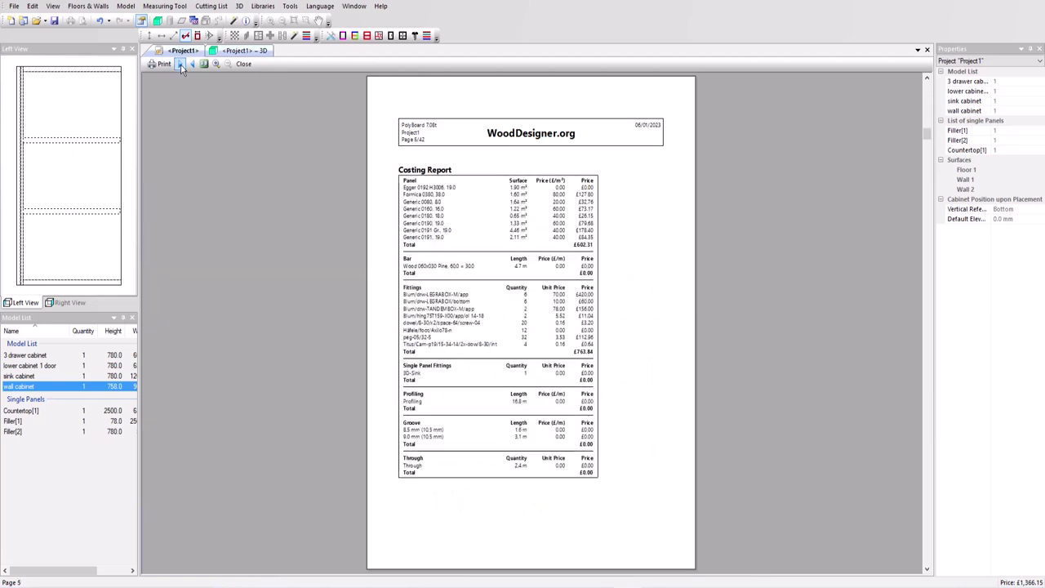
{"action": "left_click", "coordinate": [181, 65]}
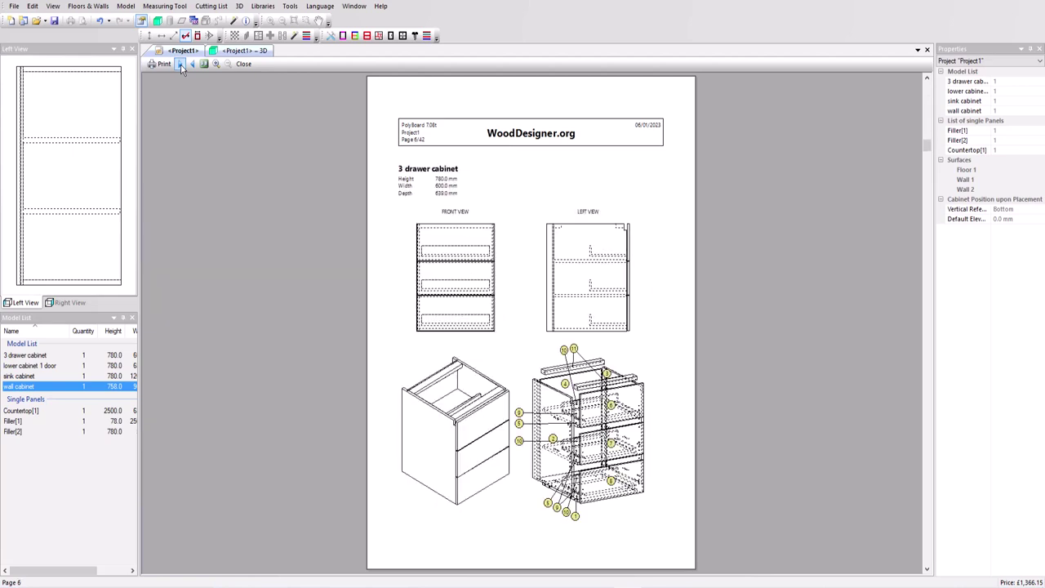
{"action": "left_click", "coordinate": [180, 65]}
{"action": "left_click", "coordinate": [181, 64]}
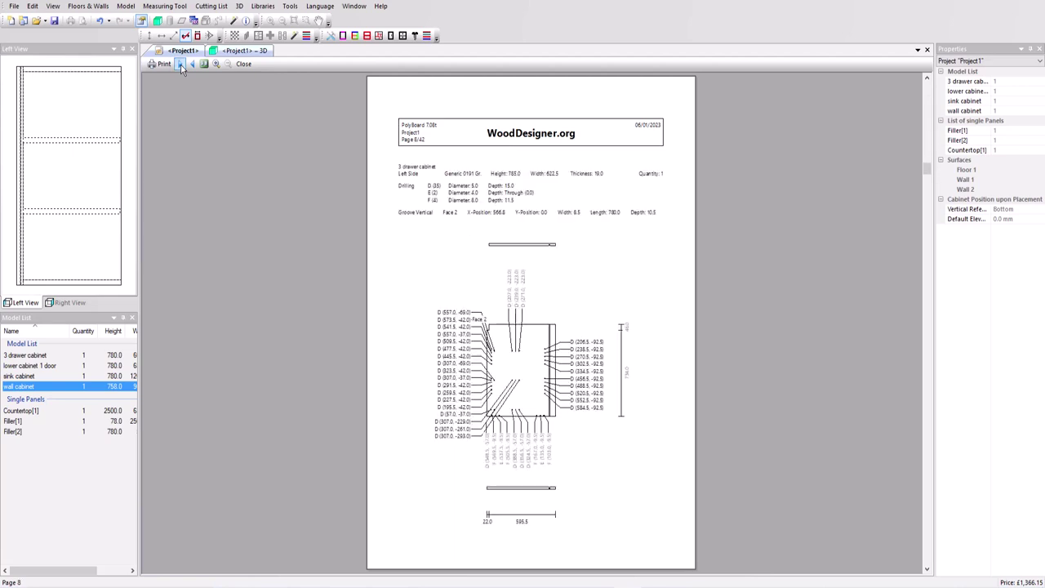
{"action": "left_click", "coordinate": [181, 65]}
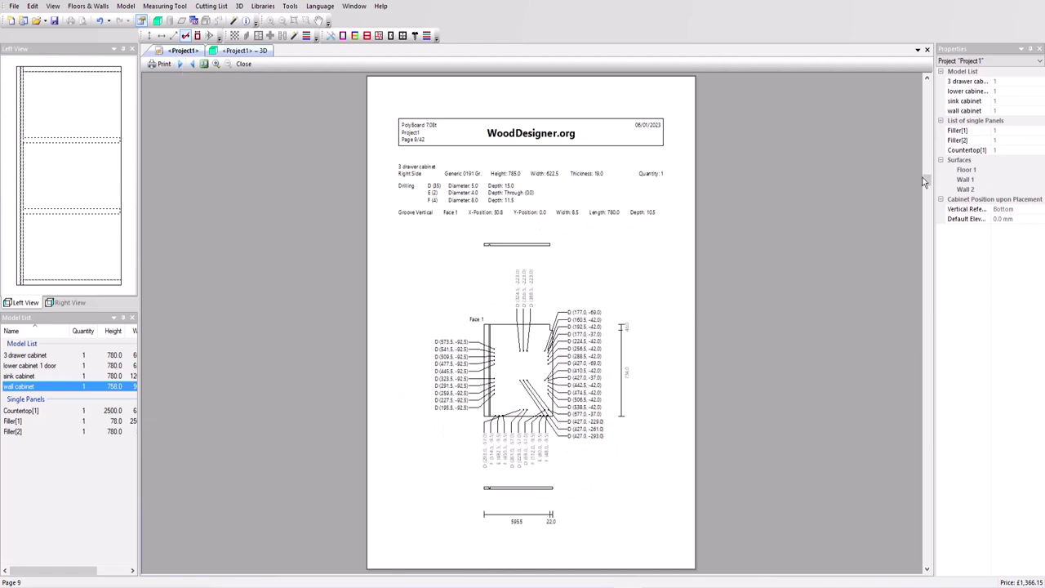
{"action": "left_click_drag", "start_coordinate": [925, 177], "coordinate": [928, 561]}
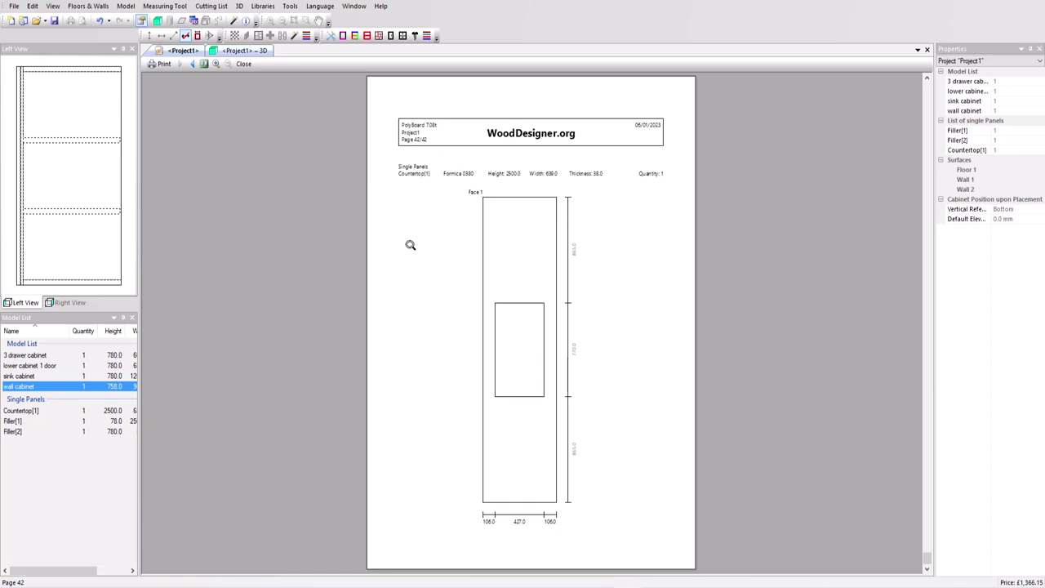
Show the File menu's Post-Processor Export list of machine formats.
{"action": "left_click", "coordinate": [14, 6]}
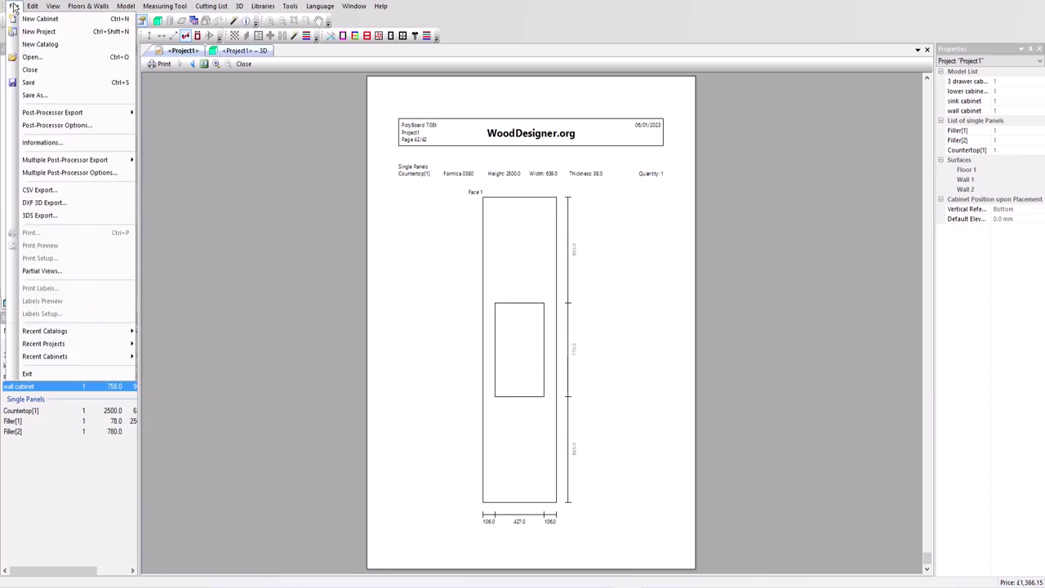
{"action": "mouse_move", "coordinate": [47, 116]}
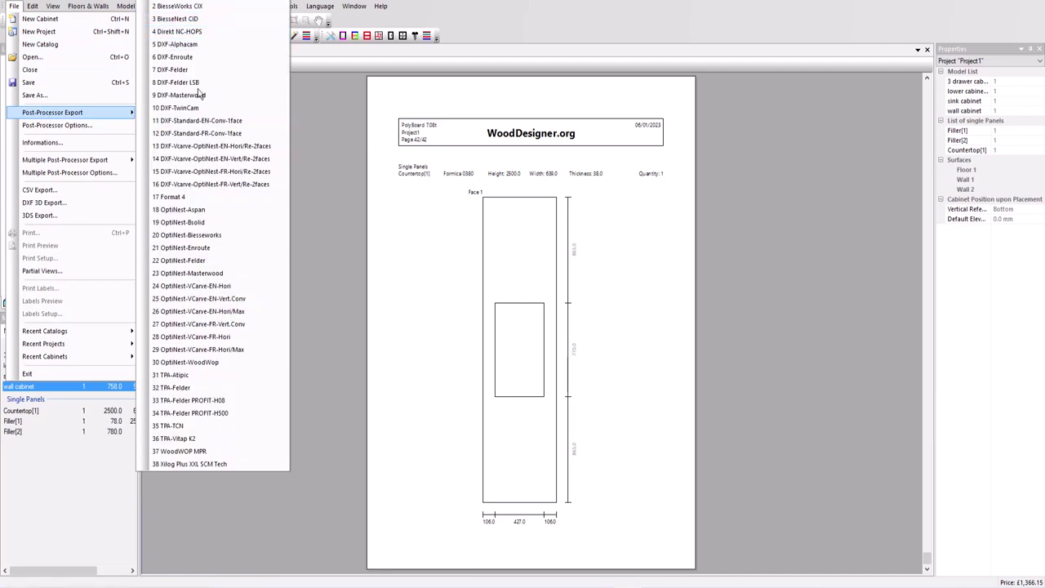